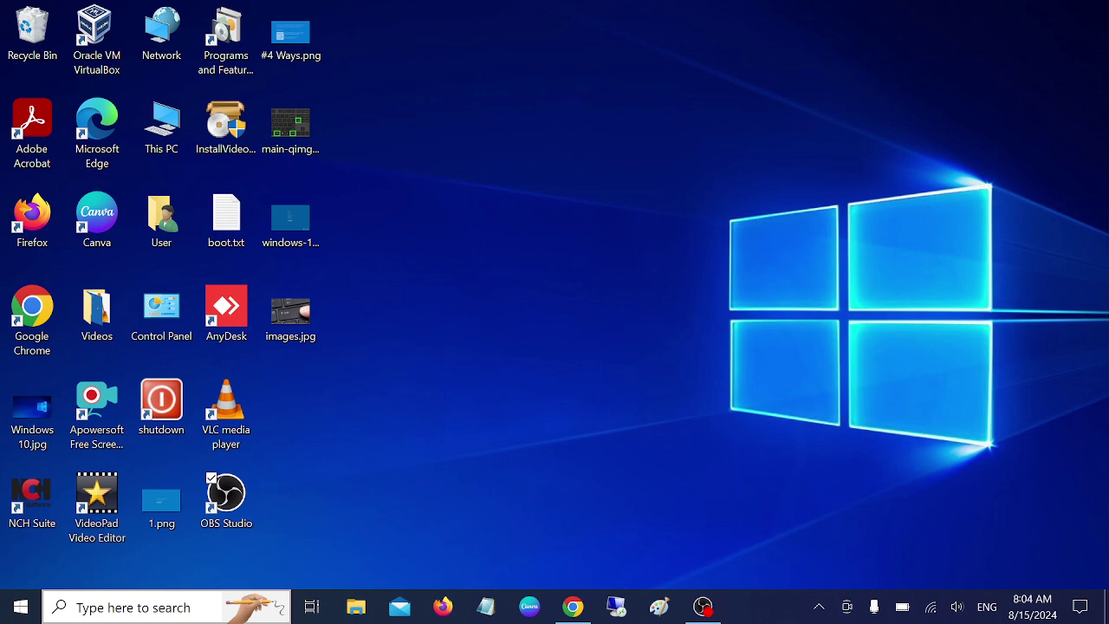
Search 'devi' from the taskbar and open Device Manager.
{"action": "left_click", "coordinate": [132, 611]}
{"action": "type", "text": "devi"}
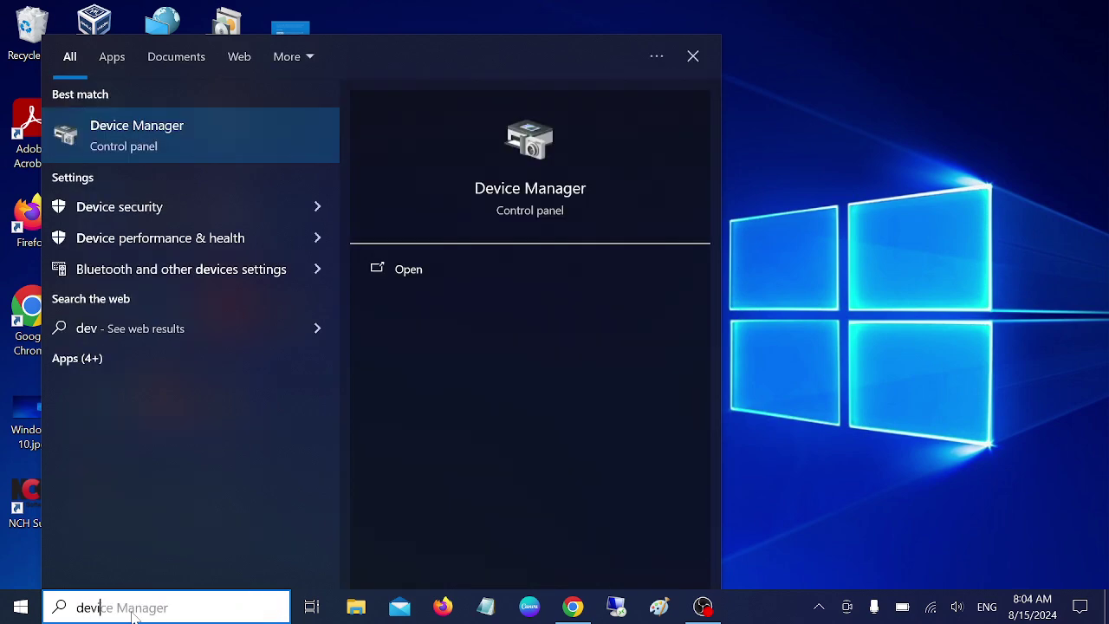
{"action": "left_click", "coordinate": [227, 162]}
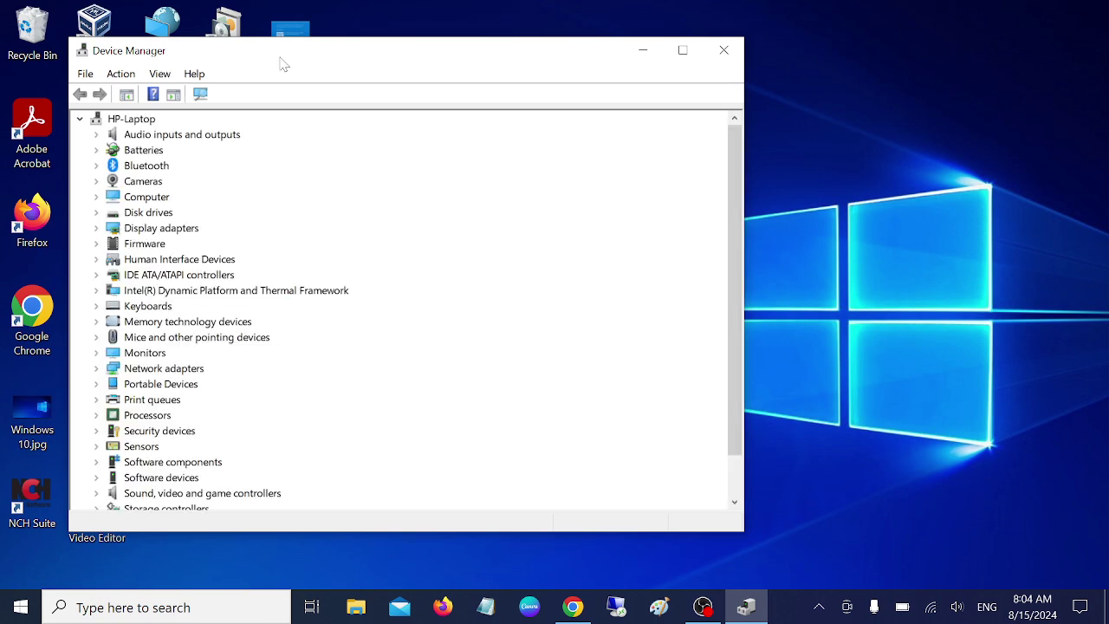
Move the Device Manager window, expand Keyboards and select HID Keyboard Device.
{"action": "left_click_drag", "start_coordinate": [282, 64], "coordinate": [463, 76]}
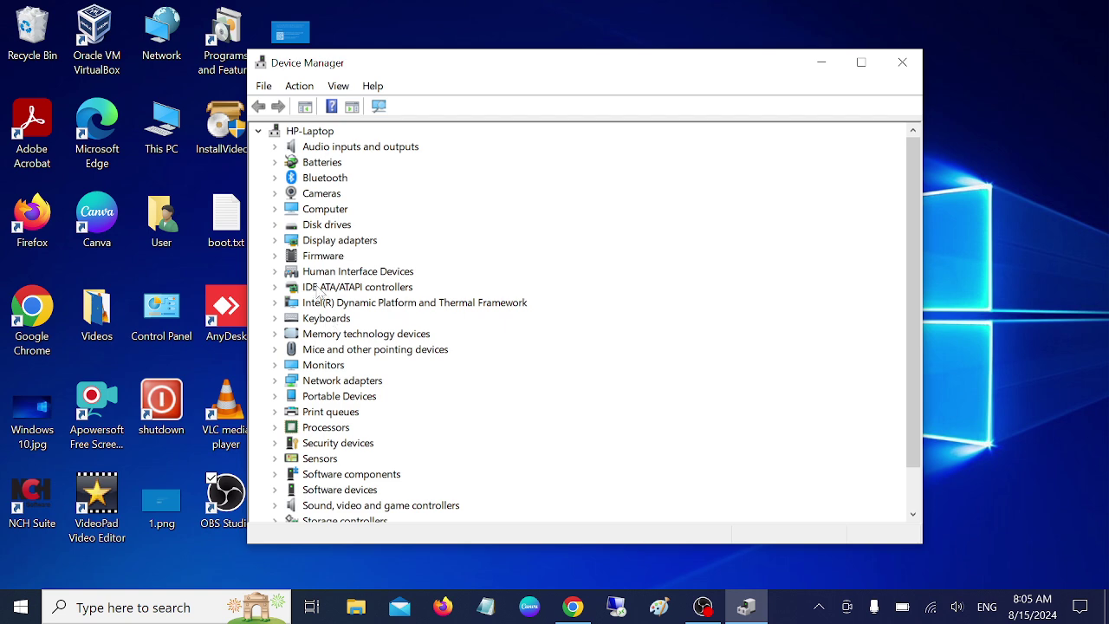
{"action": "left_click", "coordinate": [324, 319]}
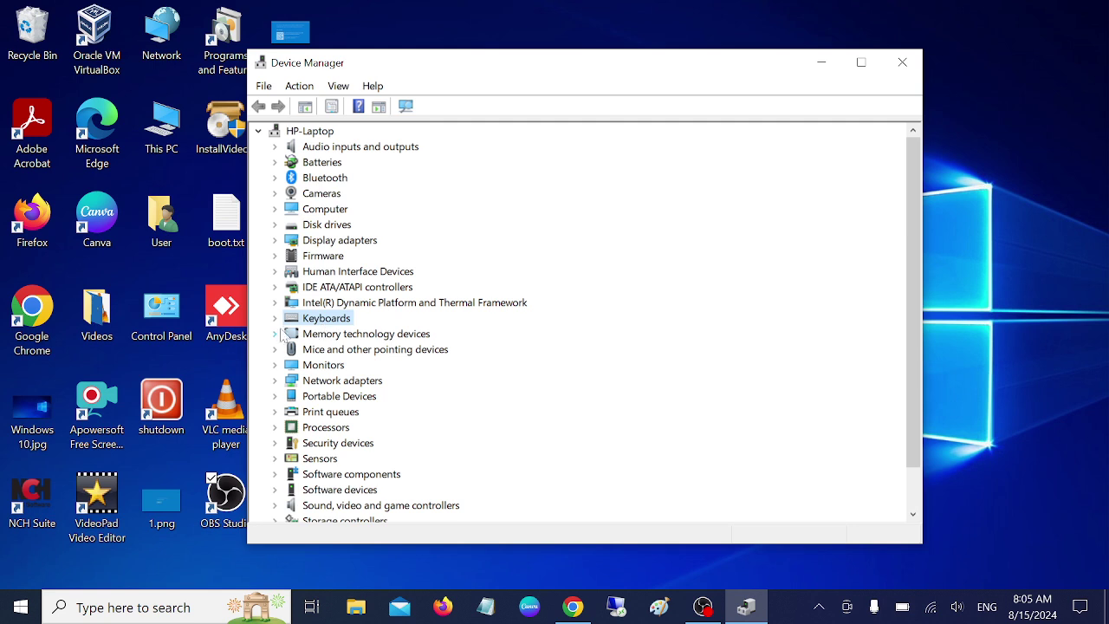
{"action": "left_click", "coordinate": [277, 321]}
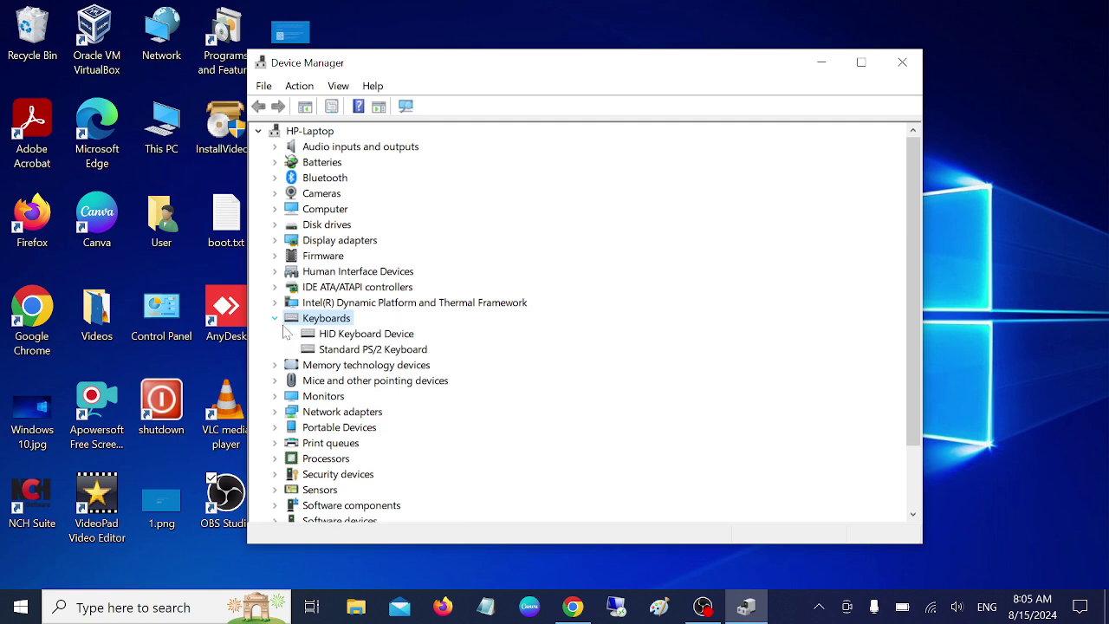
{"action": "left_click", "coordinate": [354, 337]}
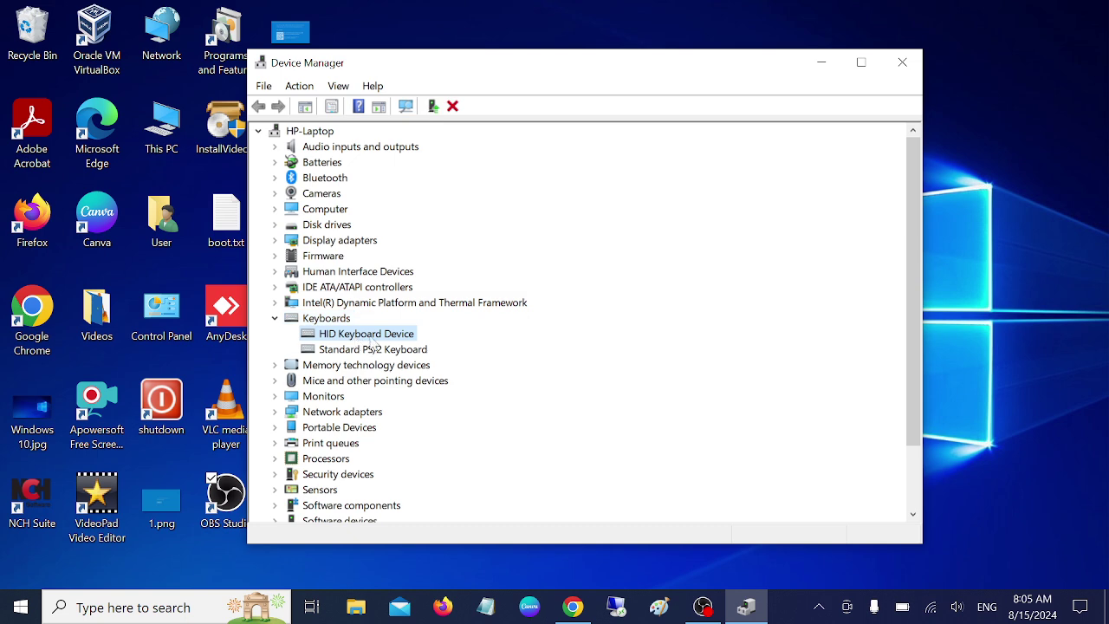
Search automatically for an HID Keyboard Device driver, which finds the best one already installed.
{"action": "right_click", "coordinate": [373, 344]}
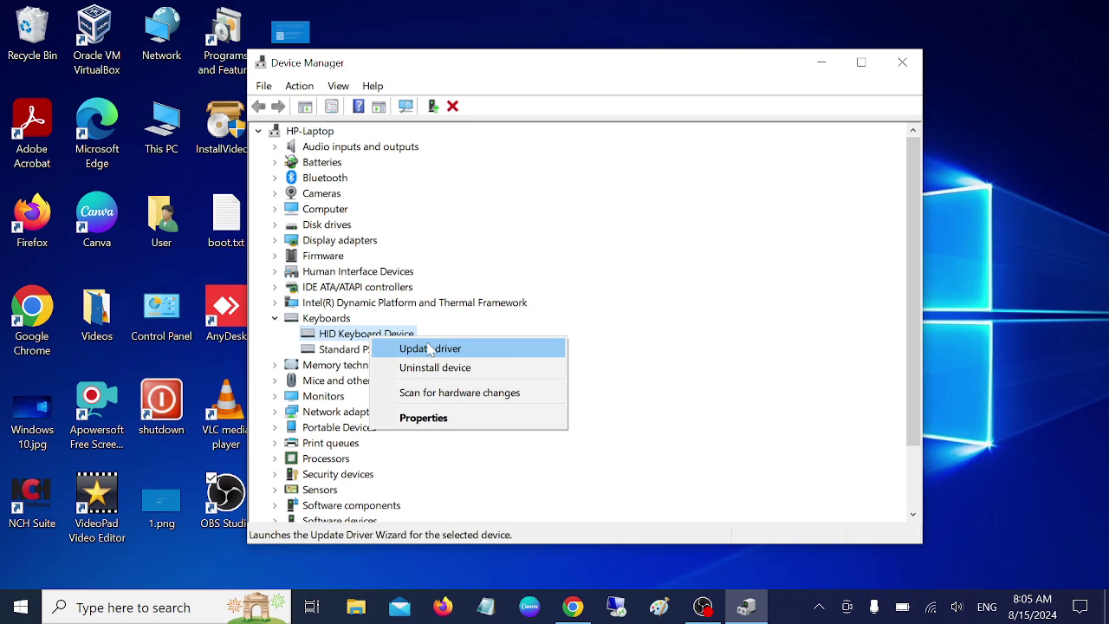
{"action": "left_click", "coordinate": [430, 349]}
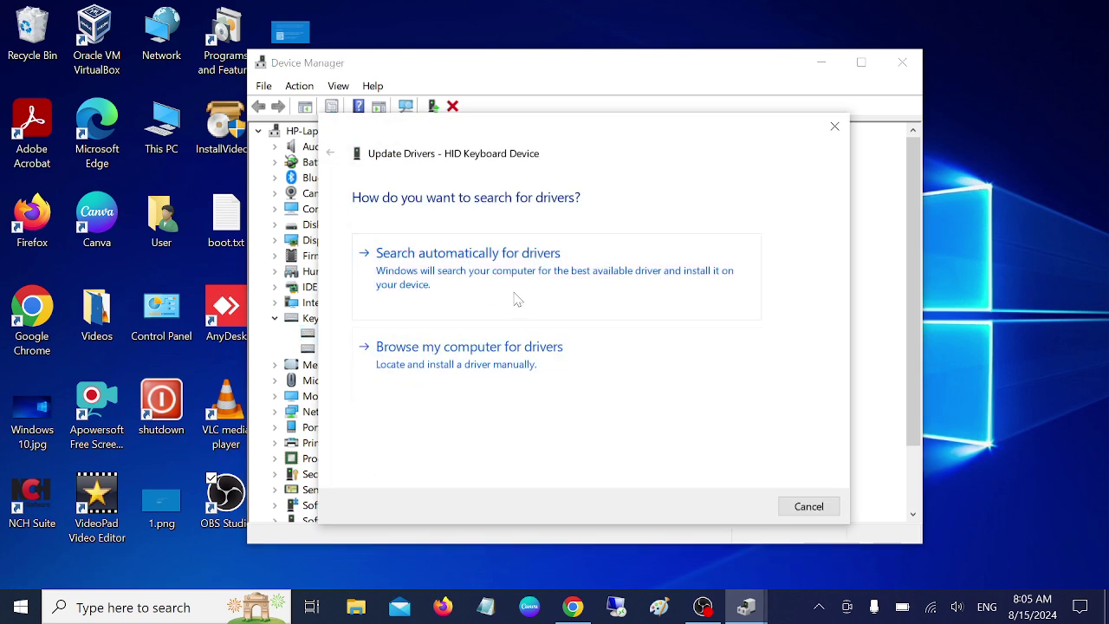
{"action": "left_click", "coordinate": [517, 300]}
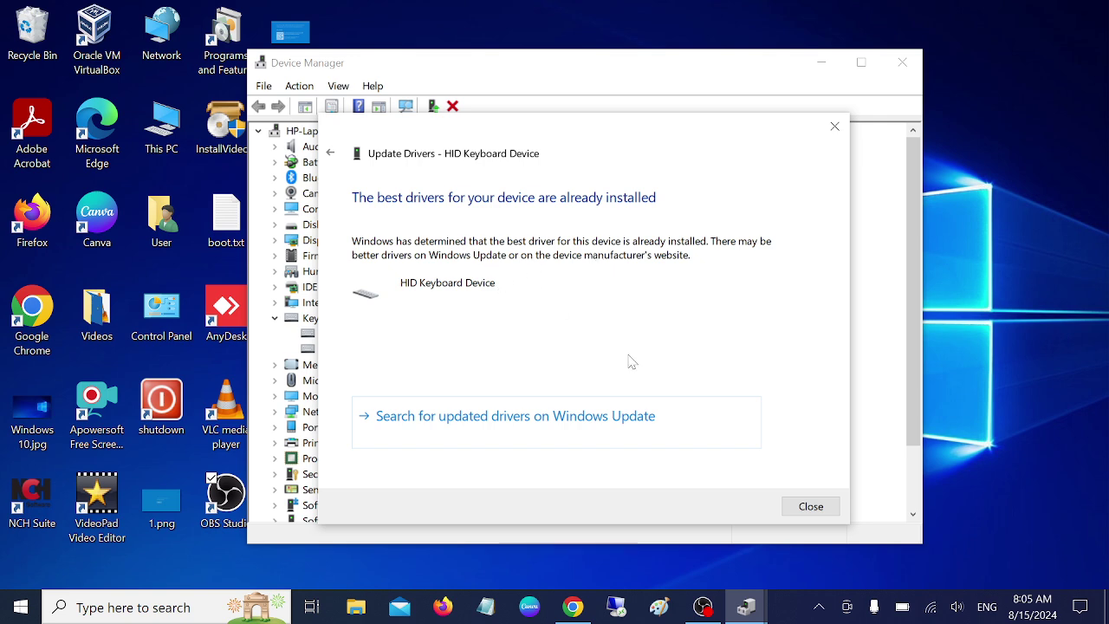
{"action": "left_click", "coordinate": [810, 506]}
Reinstall the HID Keyboard Device driver from the compatible drivers list.
{"action": "right_click", "coordinate": [395, 335]}
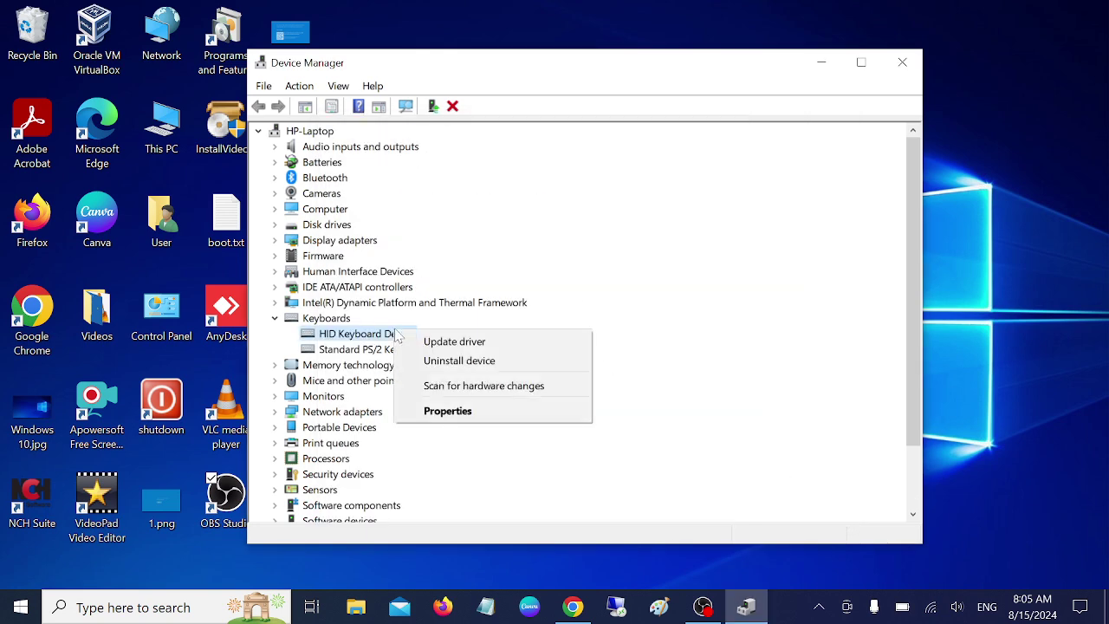
{"action": "left_click", "coordinate": [442, 340]}
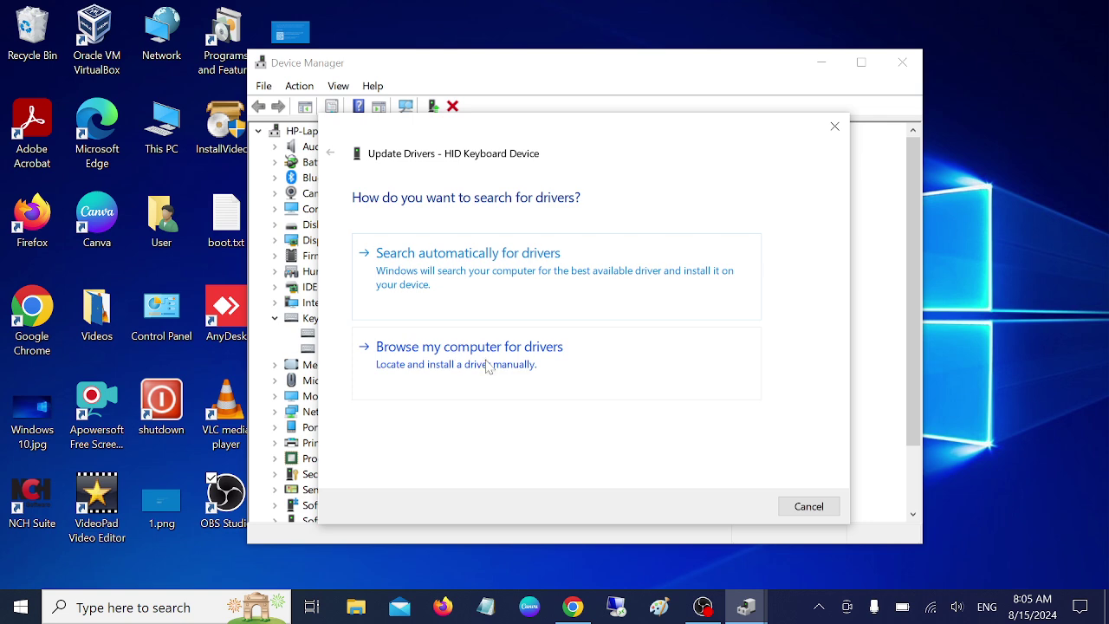
{"action": "left_click", "coordinate": [488, 366]}
{"action": "left_click", "coordinate": [473, 391]}
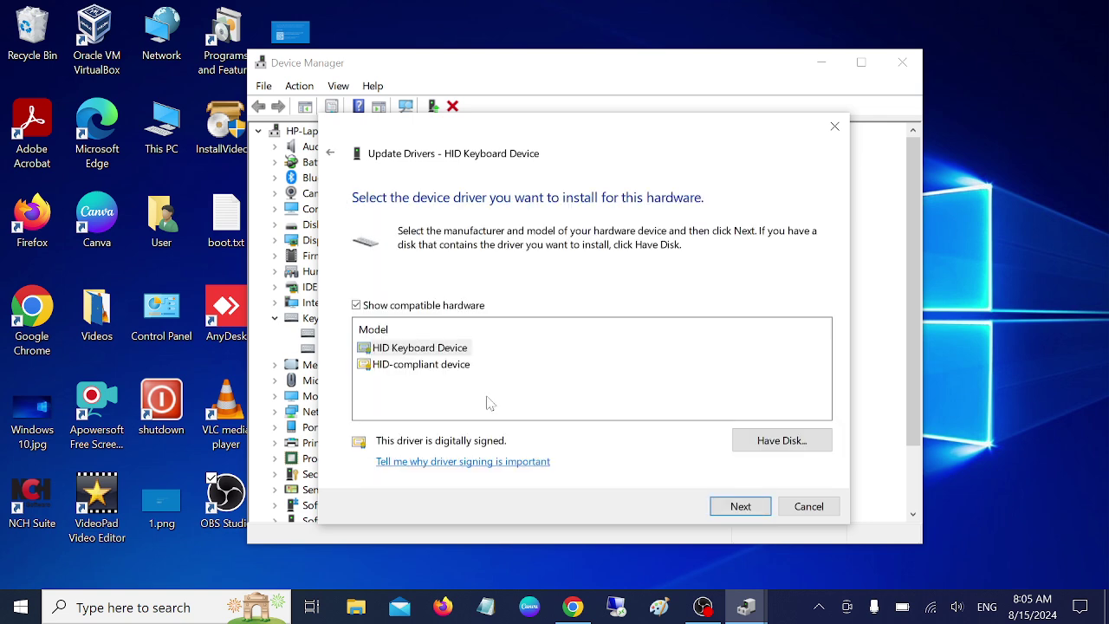
{"action": "left_click", "coordinate": [444, 351]}
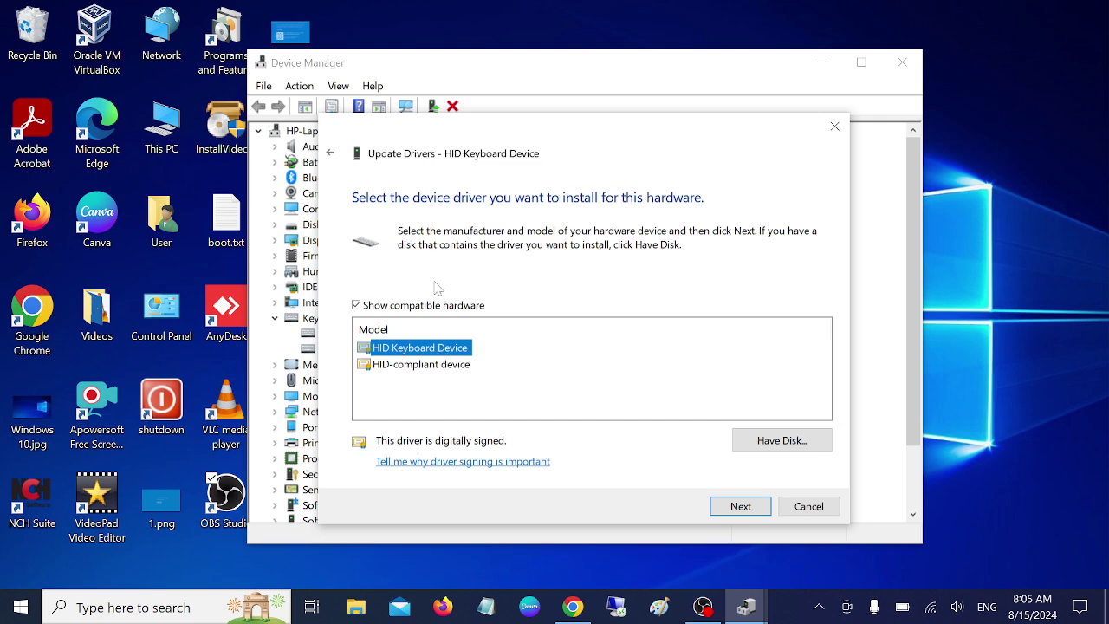
{"action": "left_click", "coordinate": [735, 507]}
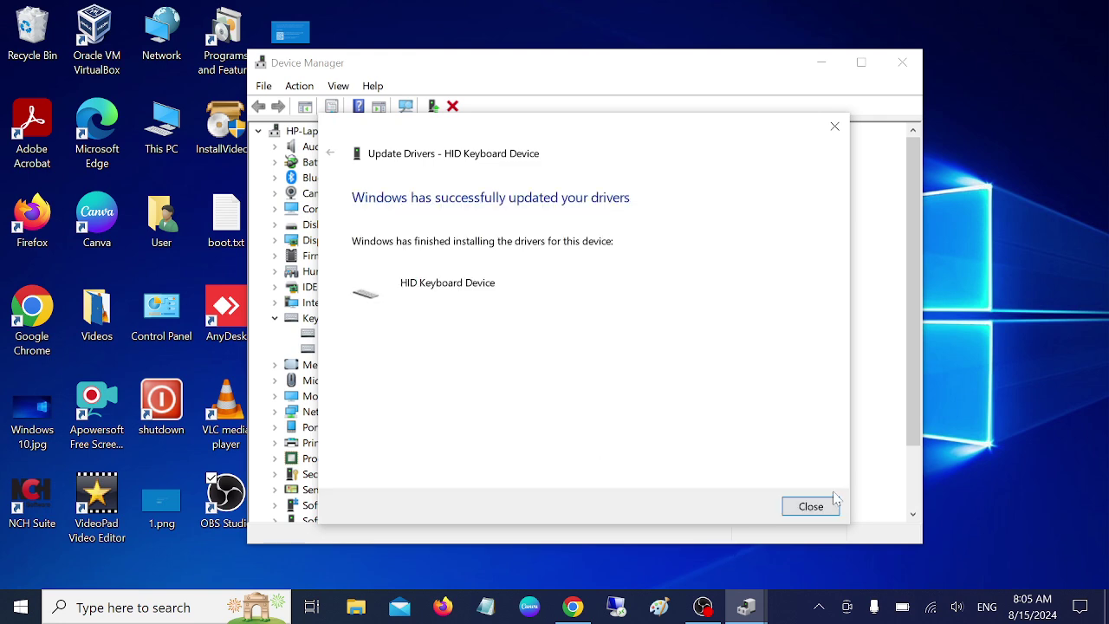
{"action": "left_click", "coordinate": [811, 507]}
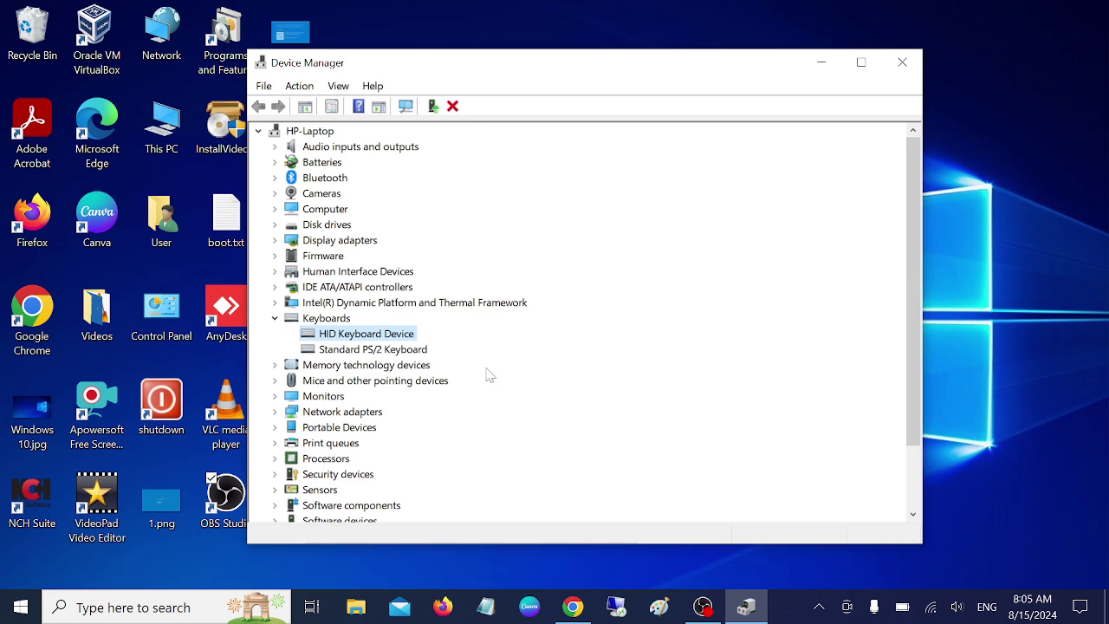
Search automatically for a Standard PS/2 Keyboard driver, which finds the best one already installed.
{"action": "left_click", "coordinate": [362, 352]}
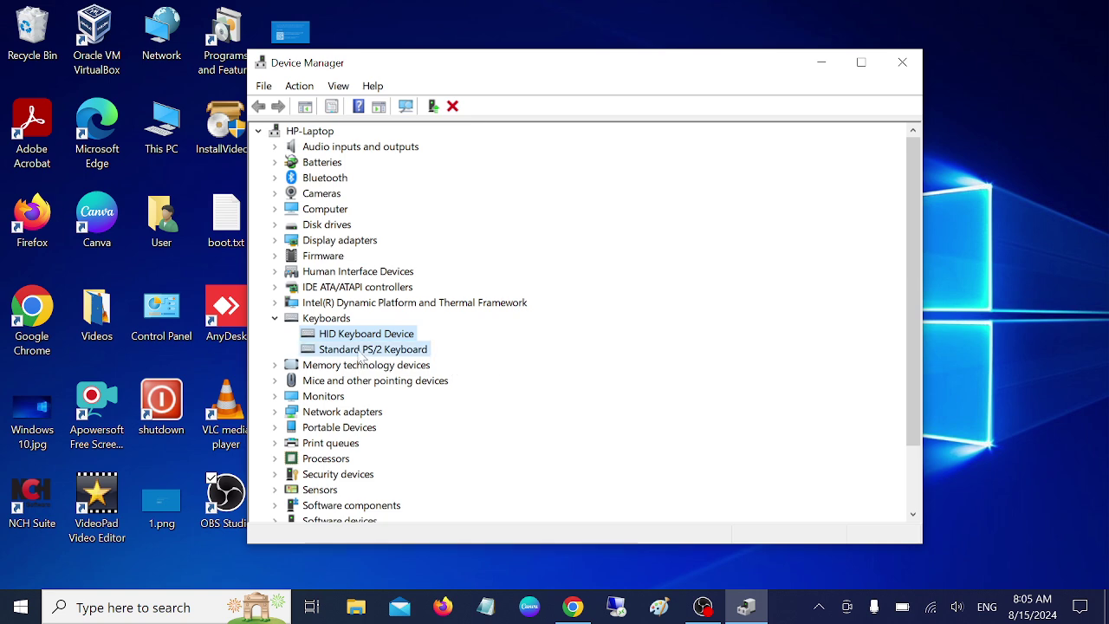
{"action": "right_click", "coordinate": [363, 356]}
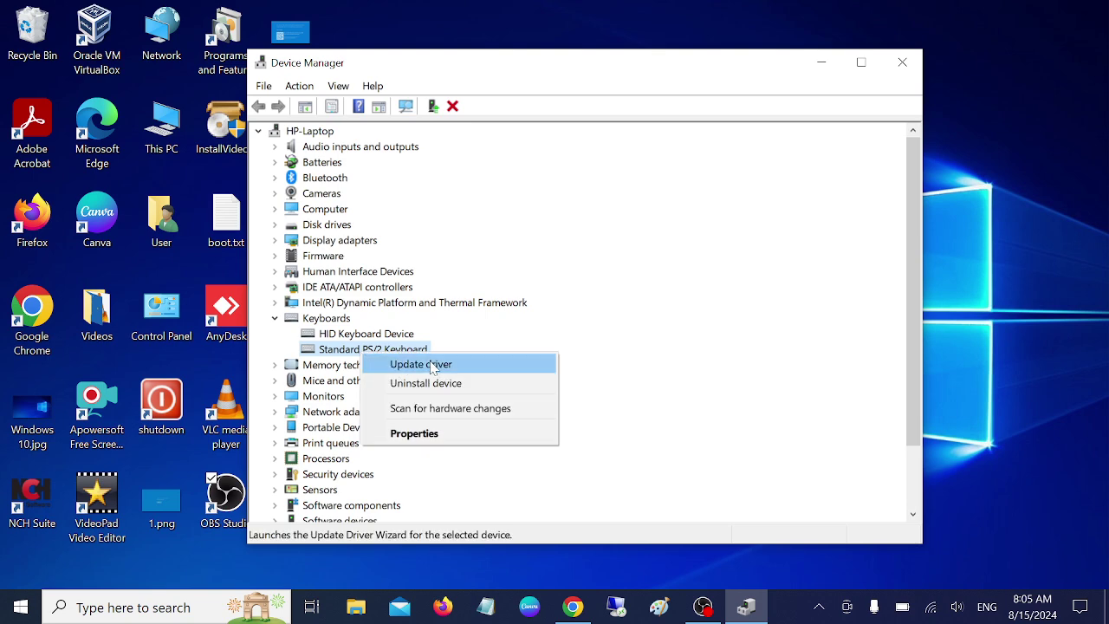
{"action": "left_click", "coordinate": [429, 365]}
{"action": "left_click", "coordinate": [527, 285]}
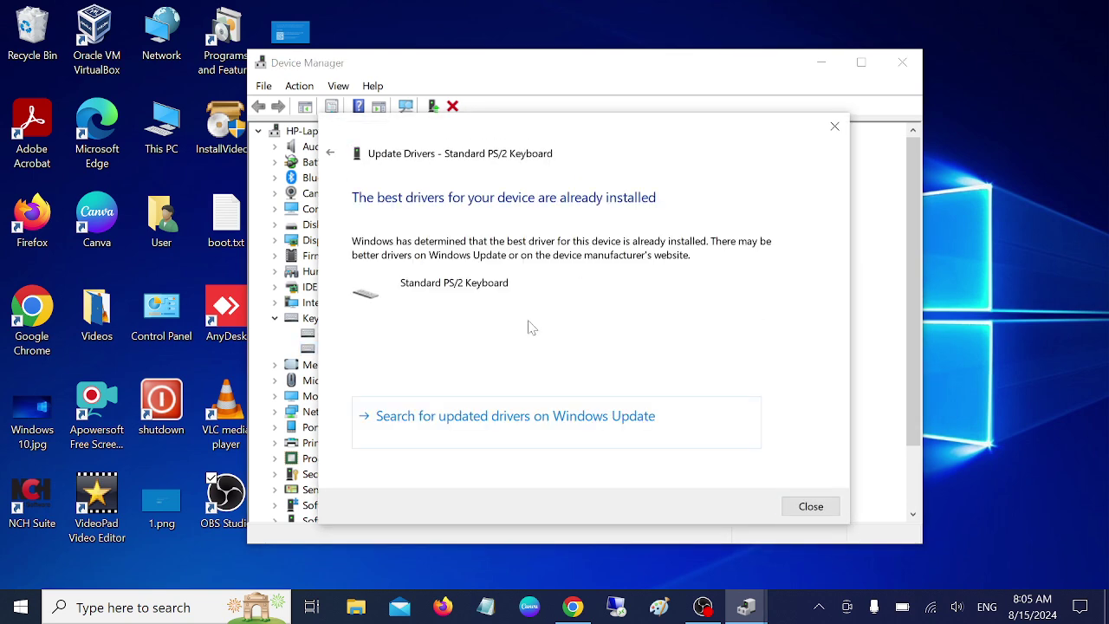
{"action": "left_click", "coordinate": [804, 506]}
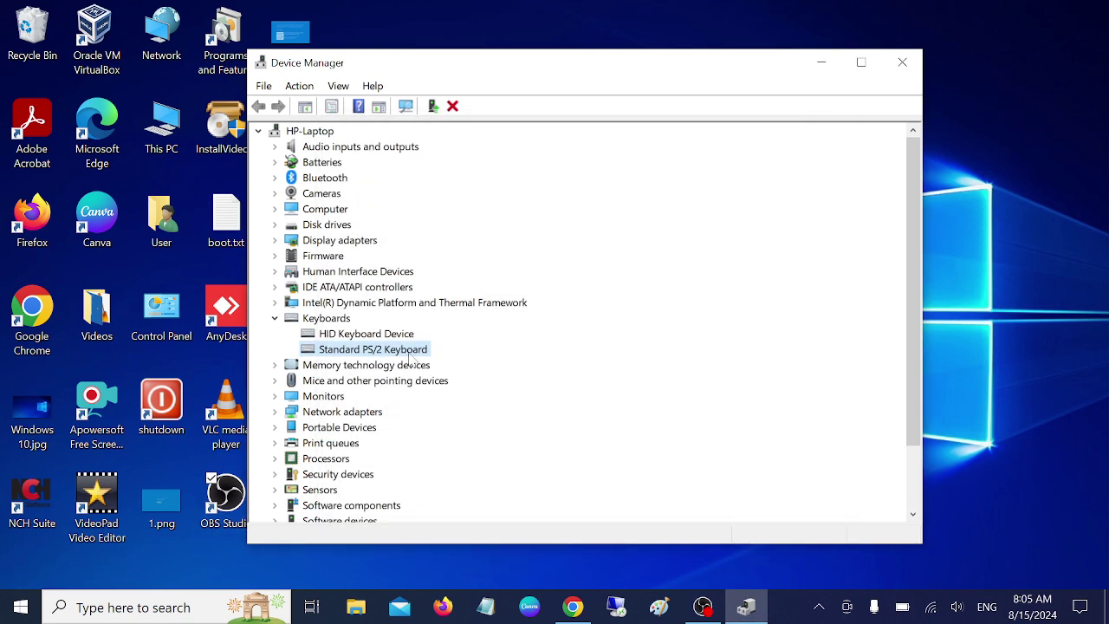
Reinstall the Standard PS/2 Keyboard driver from the compatible drivers list.
{"action": "right_click", "coordinate": [386, 354]}
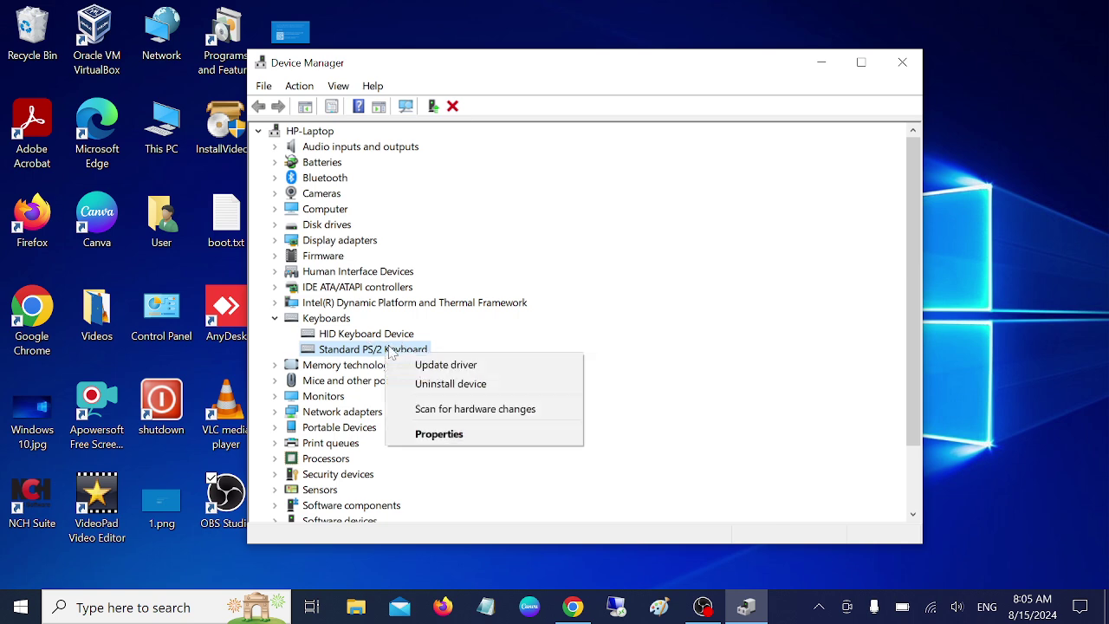
{"action": "left_click", "coordinate": [424, 364]}
{"action": "left_click", "coordinate": [492, 380]}
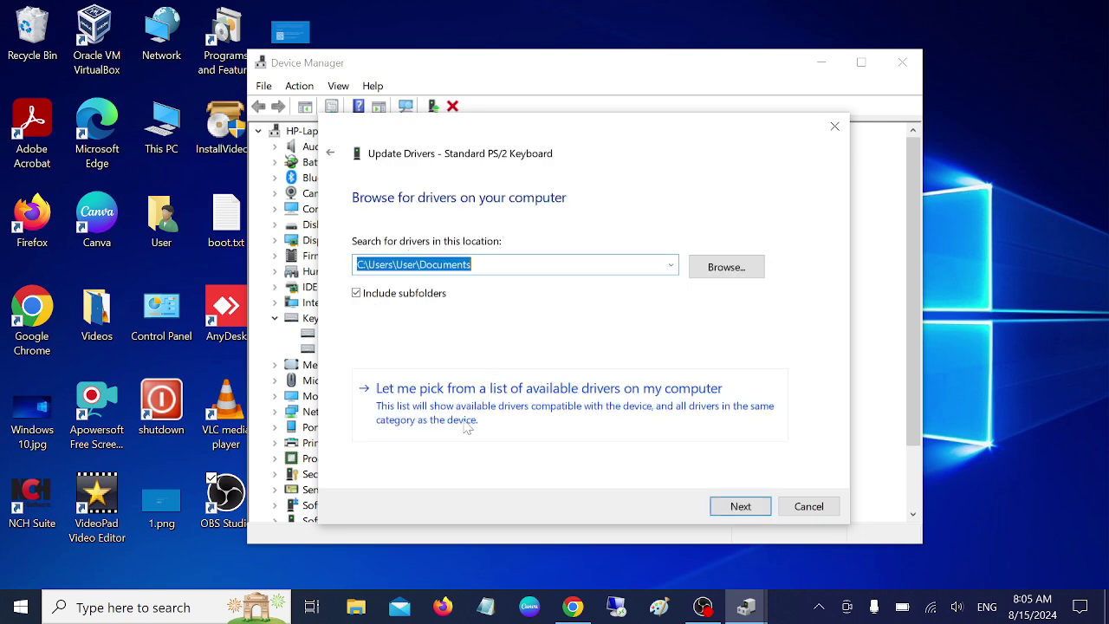
{"action": "left_click", "coordinate": [371, 394]}
{"action": "left_click", "coordinate": [421, 351]}
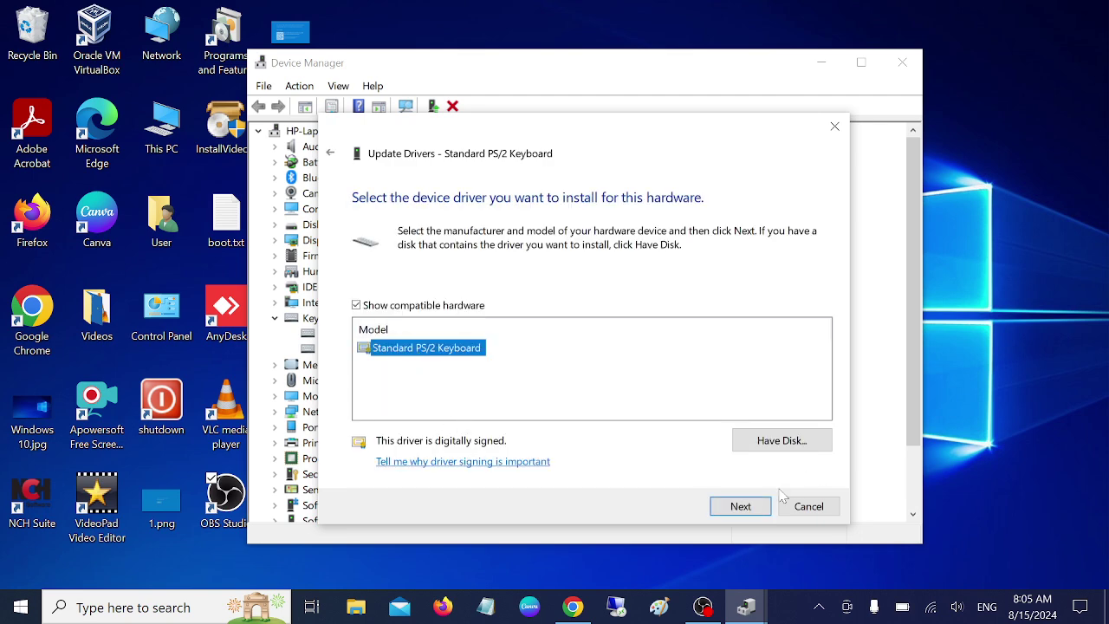
{"action": "left_click", "coordinate": [745, 506]}
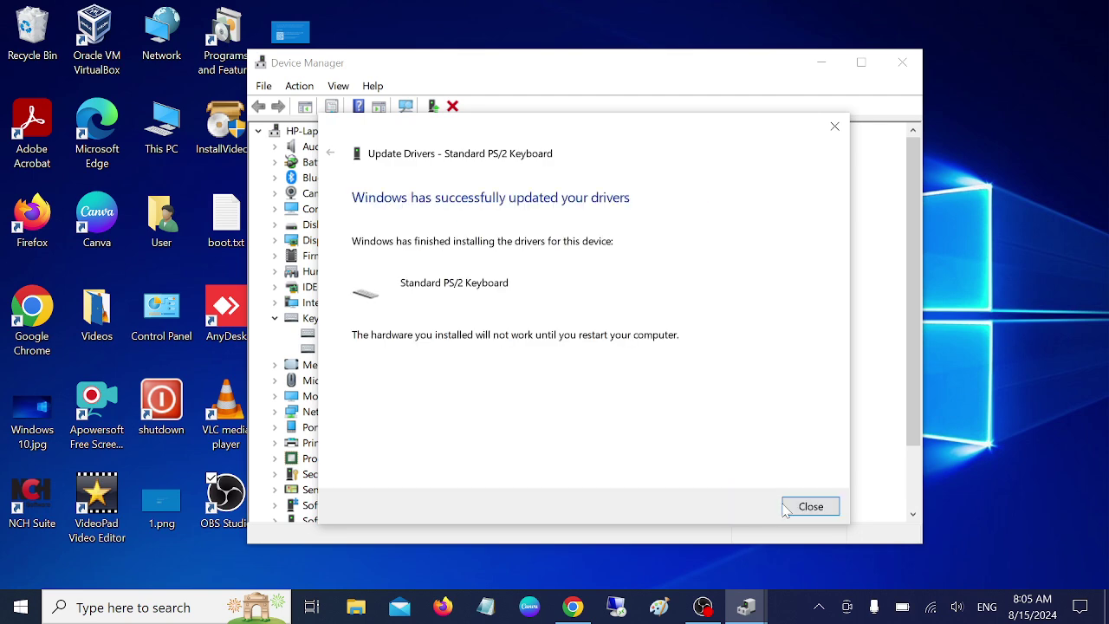
{"action": "left_click", "coordinate": [797, 507]}
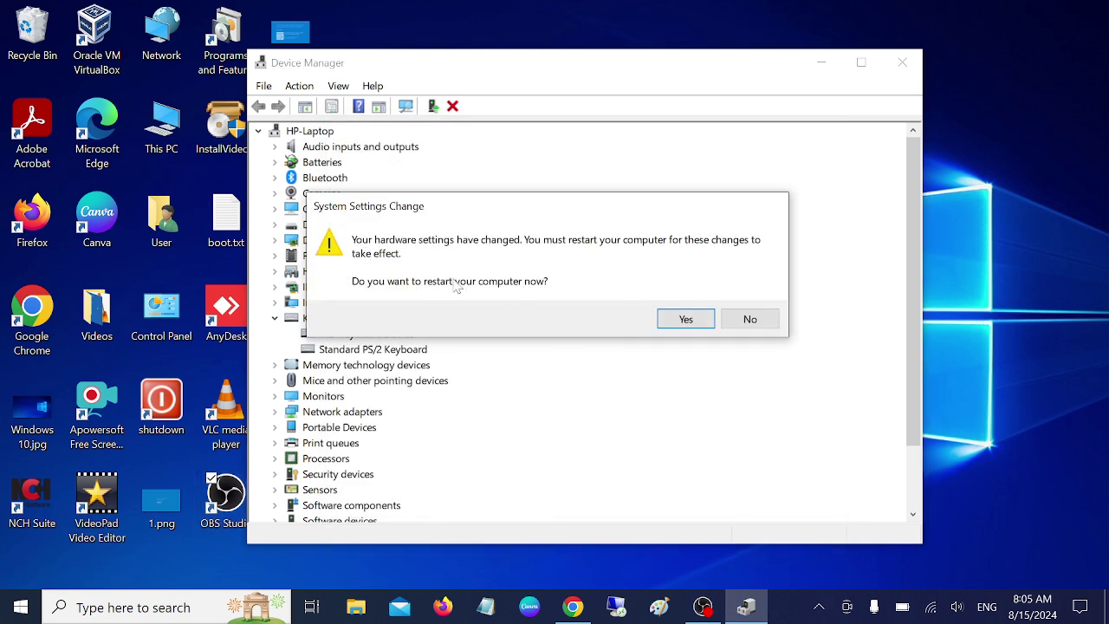
Move the System Settings Change prompt aside and choose No to skip restarting.
{"action": "left_click_drag", "start_coordinate": [537, 216], "coordinate": [637, 281]}
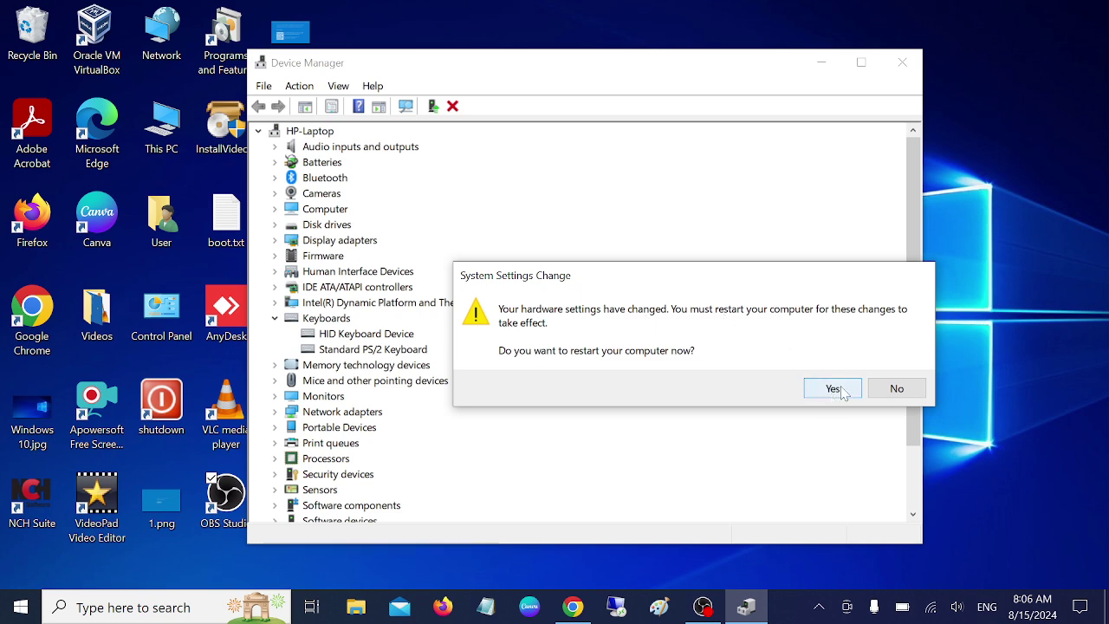
{"action": "left_click", "coordinate": [912, 395]}
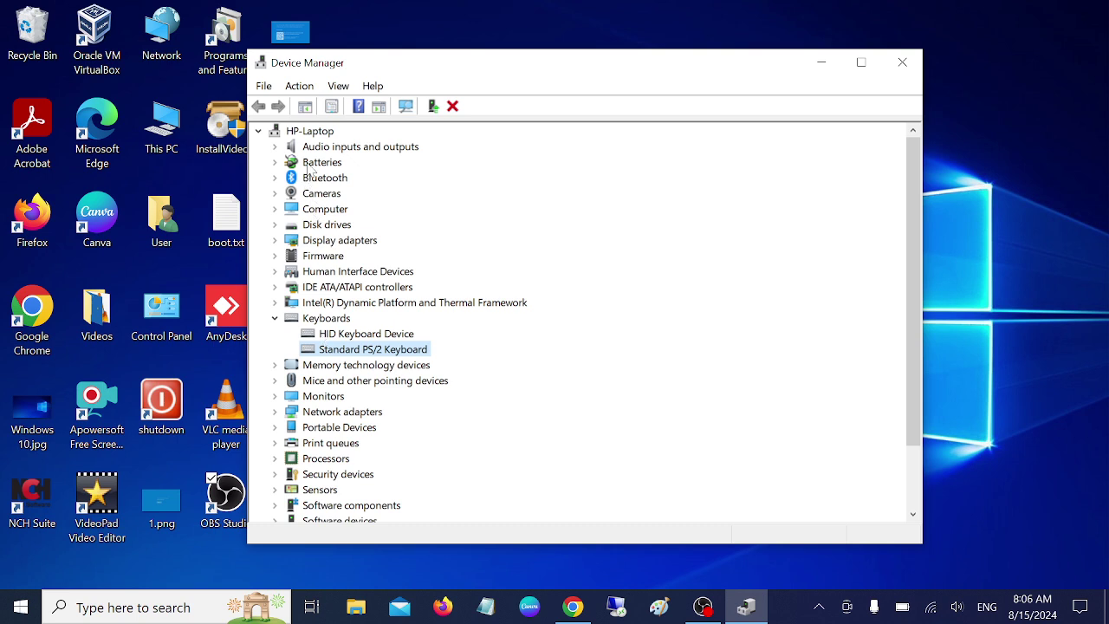
Scan for hardware changes on HP-Laptop and the Standard PS/2 Keyboard, then close Device Manager.
{"action": "left_click", "coordinate": [312, 133]}
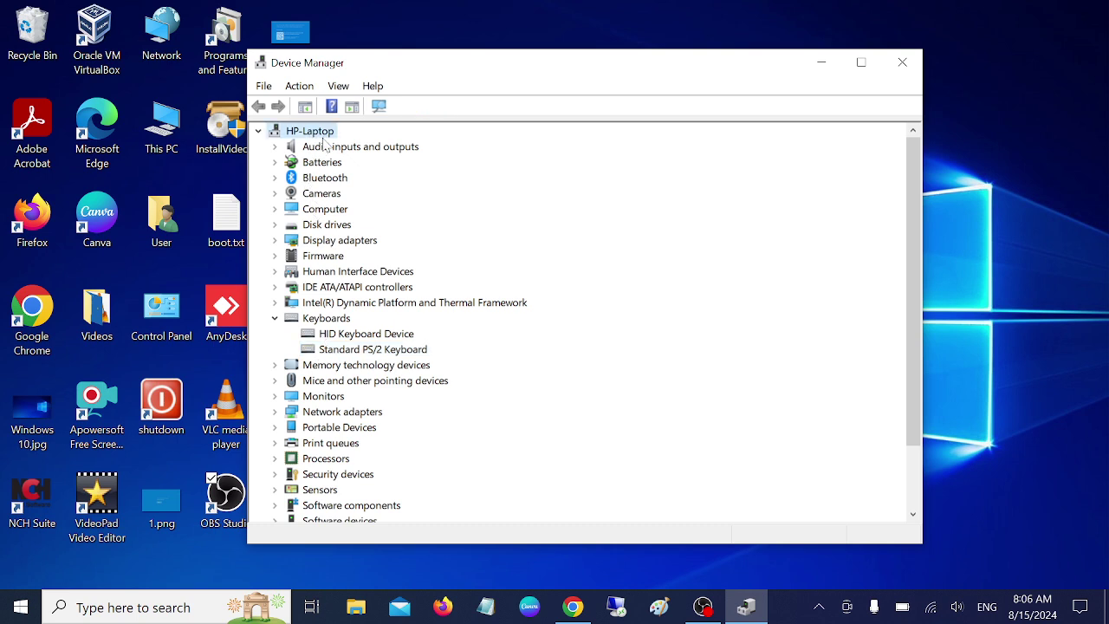
{"action": "left_click", "coordinate": [301, 87]}
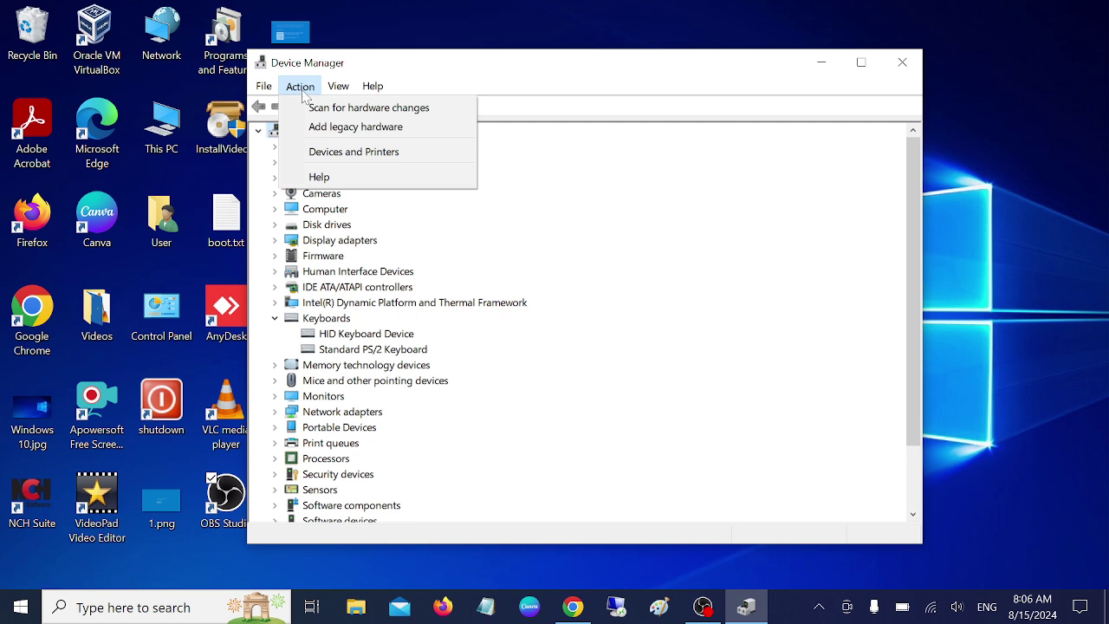
{"action": "left_click", "coordinate": [367, 108]}
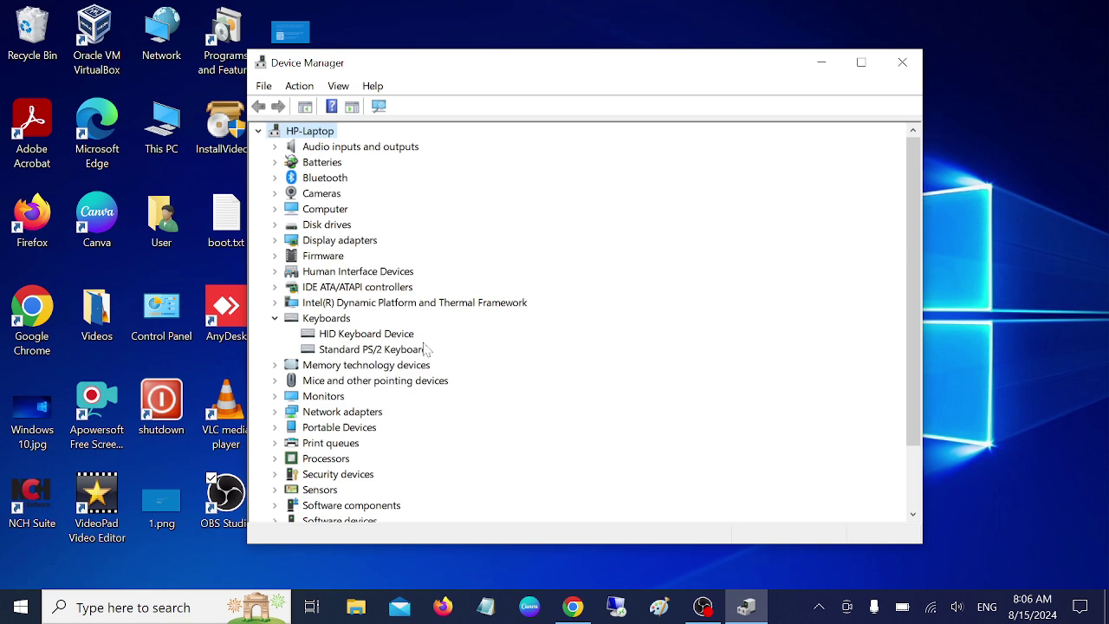
{"action": "right_click", "coordinate": [377, 350]}
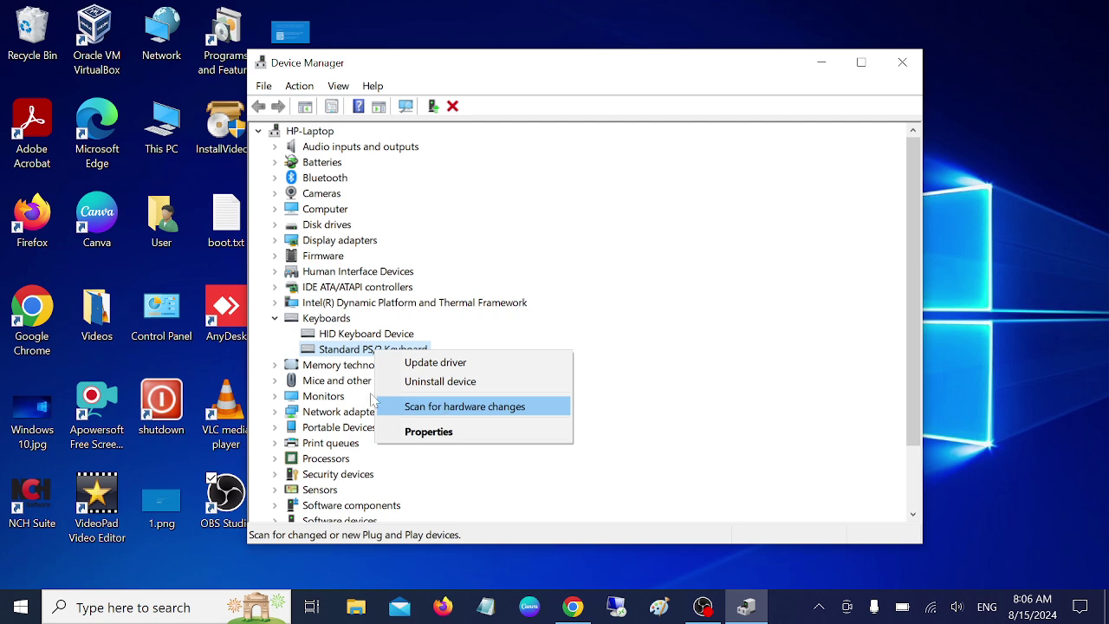
{"action": "left_click", "coordinate": [341, 339]}
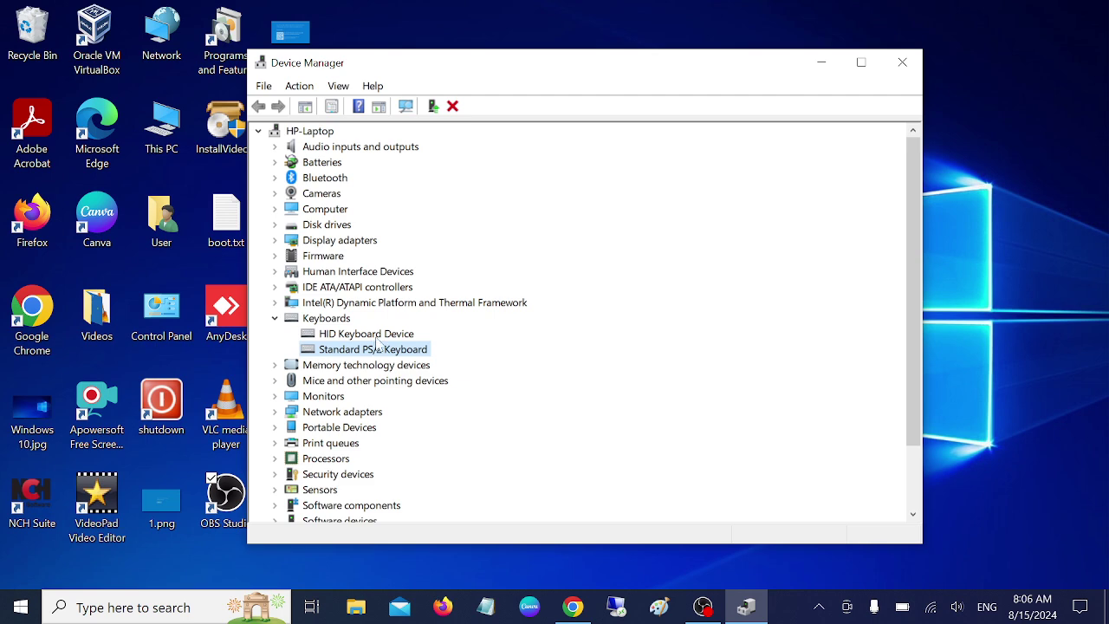
{"action": "left_click", "coordinate": [902, 63]}
{"action": "left_click", "coordinate": [161, 609]}
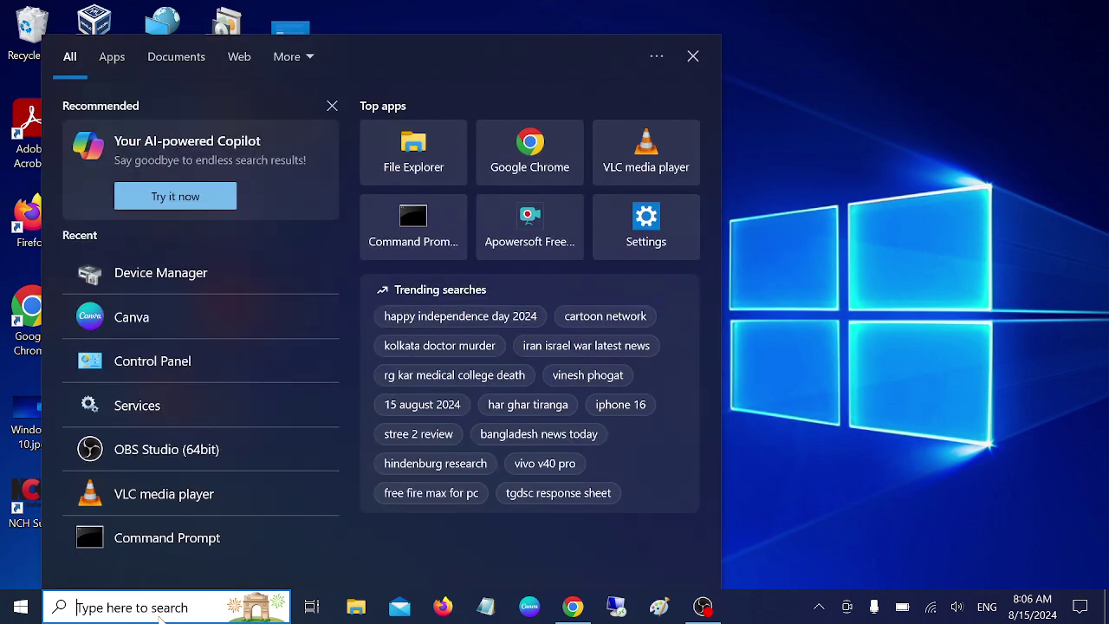
Search 'troub', open Troubleshoot settings and show the Additional troubleshooters list.
{"action": "type", "text": "troub"}
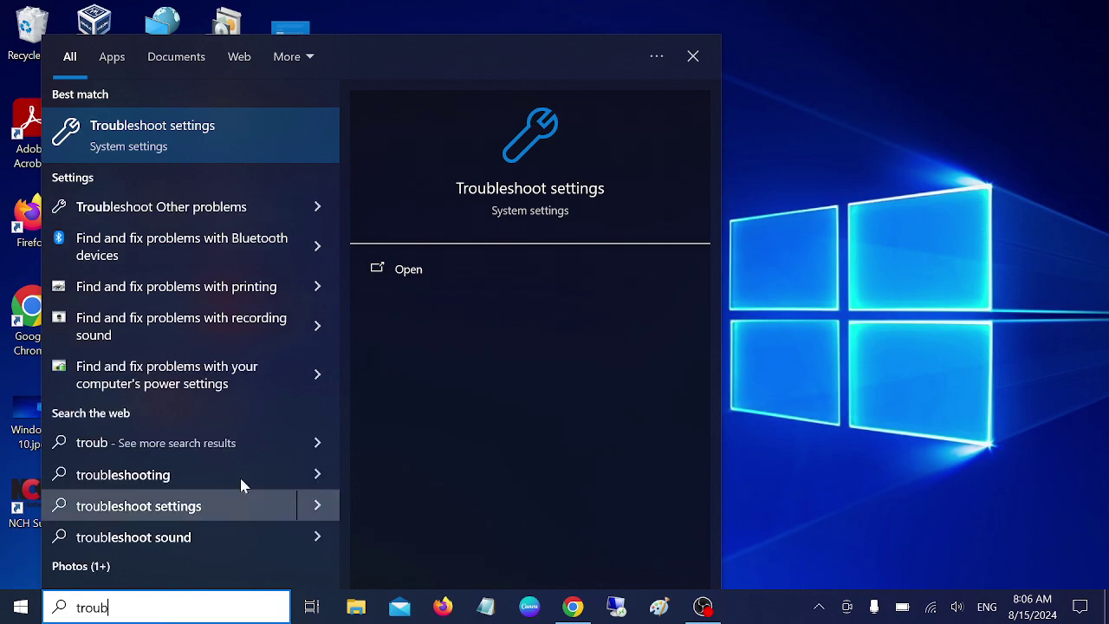
{"action": "left_click", "coordinate": [216, 127]}
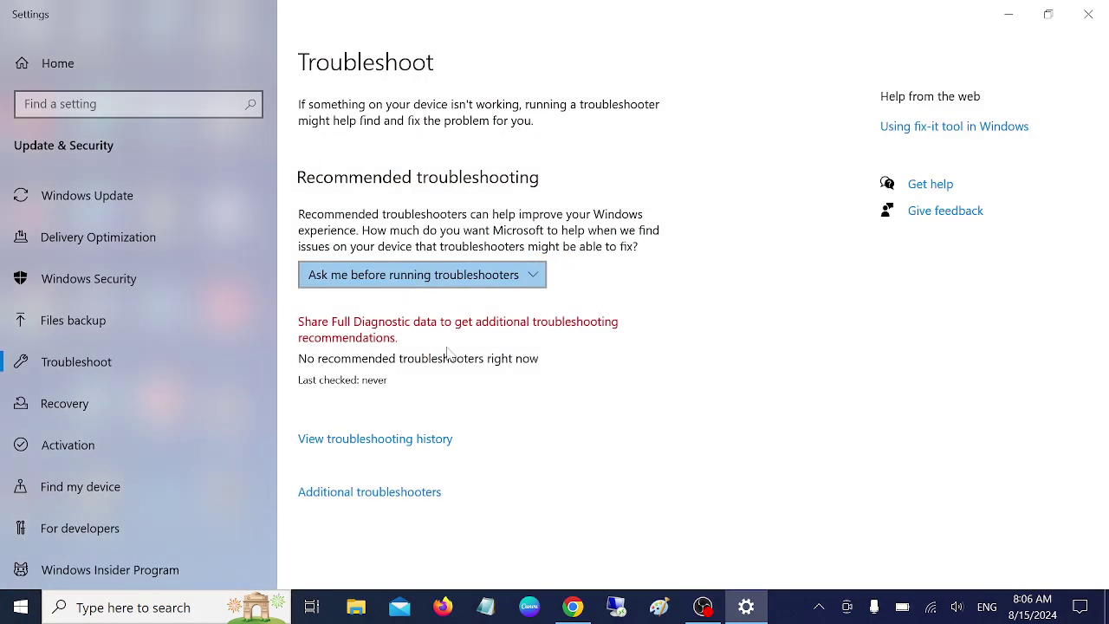
{"action": "left_click", "coordinate": [387, 492]}
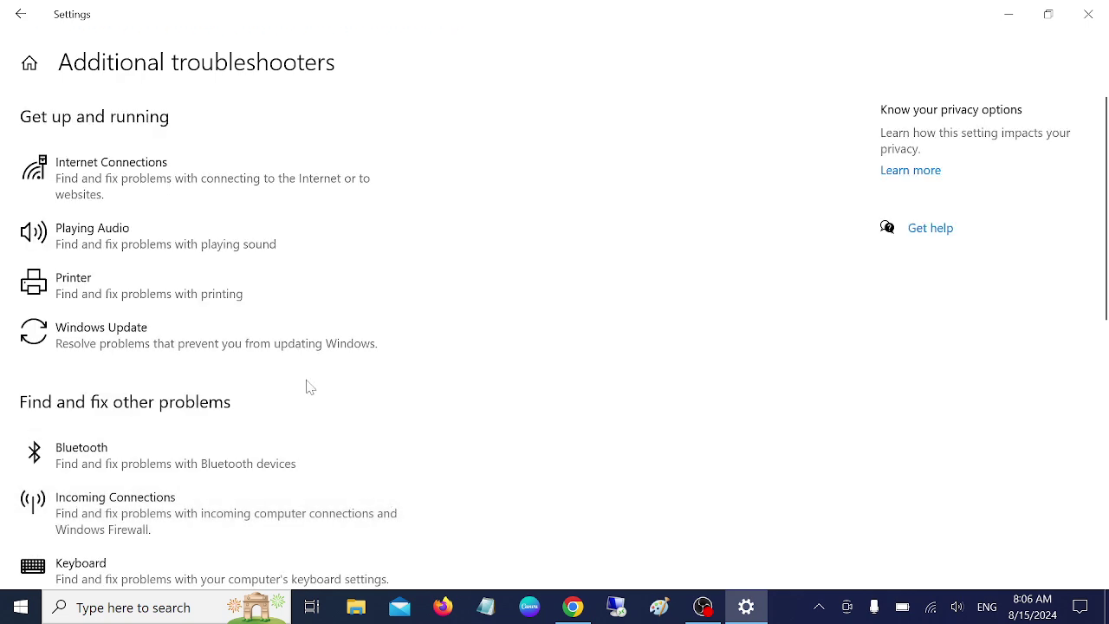
Run the Keyboard troubleshooter, close it after no changes are needed, and close Settings.
{"action": "scroll", "coordinate": [308, 388], "scroll_direction": "down", "scroll_amount": 3}
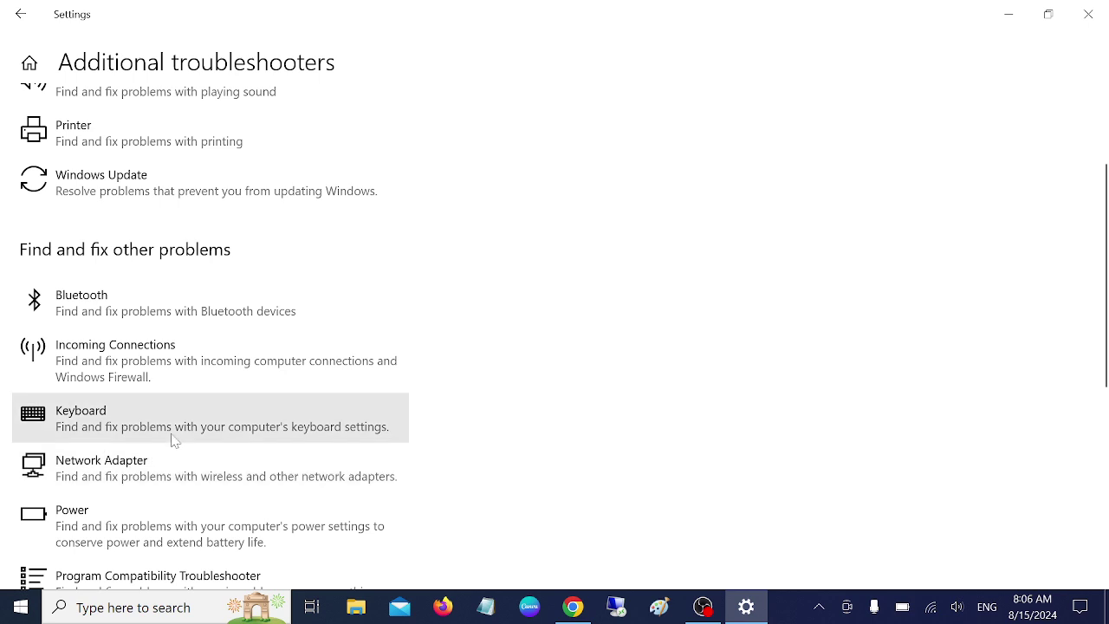
{"action": "left_click", "coordinate": [176, 441]}
{"action": "left_click", "coordinate": [329, 473]}
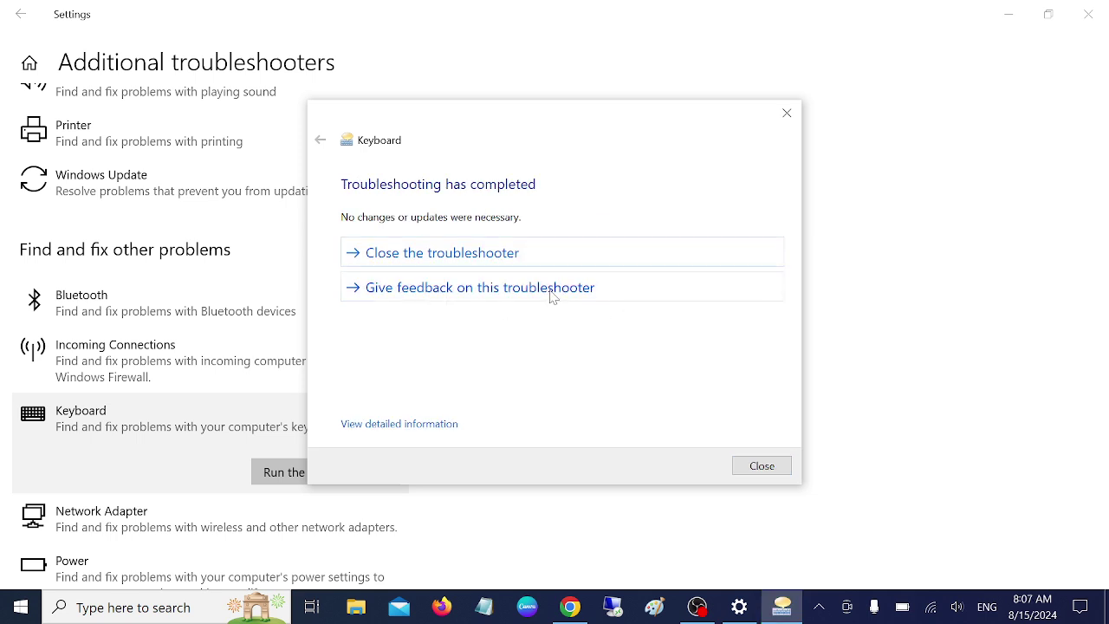
{"action": "left_click", "coordinate": [485, 255]}
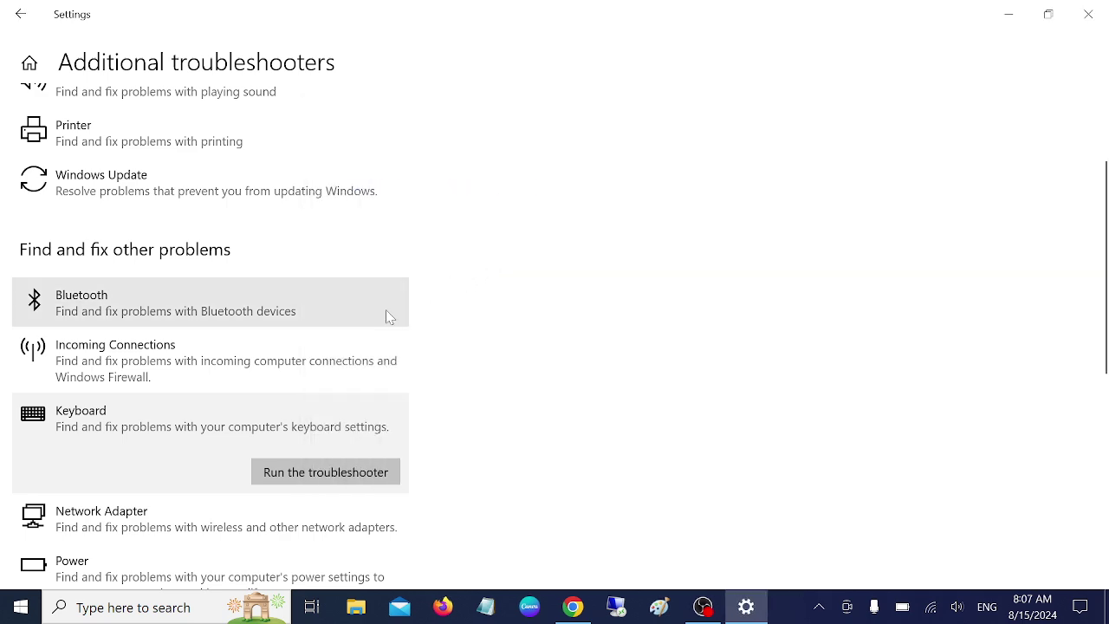
{"action": "left_click", "coordinate": [1088, 14]}
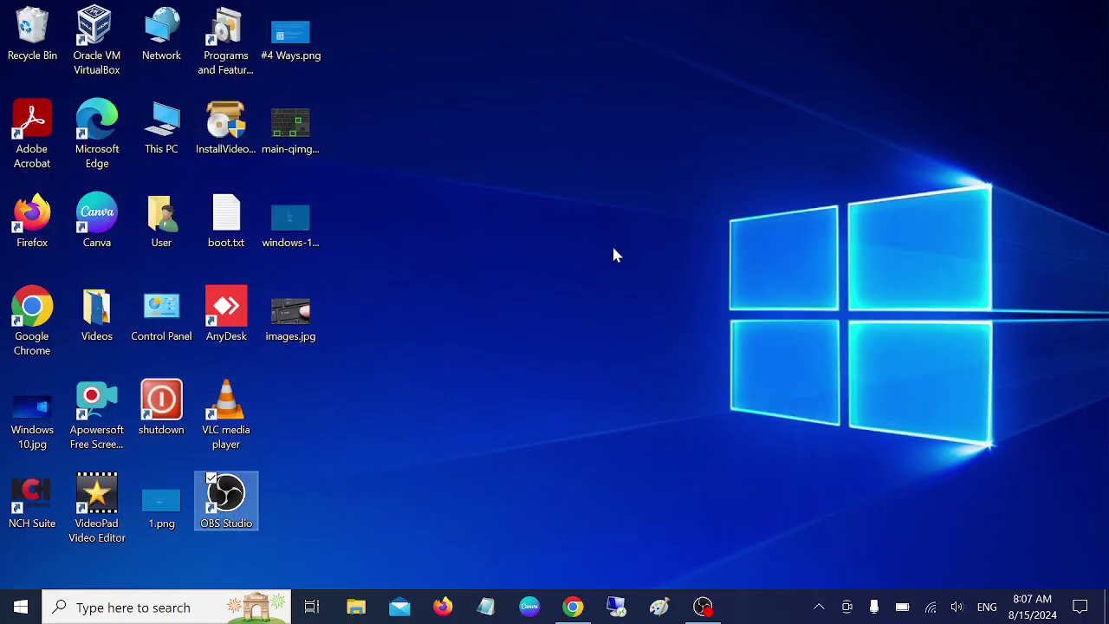
Refresh the desktop, then search 'check' and open the Check for updates page.
{"action": "right_click", "coordinate": [611, 247]}
{"action": "left_click", "coordinate": [524, 300]}
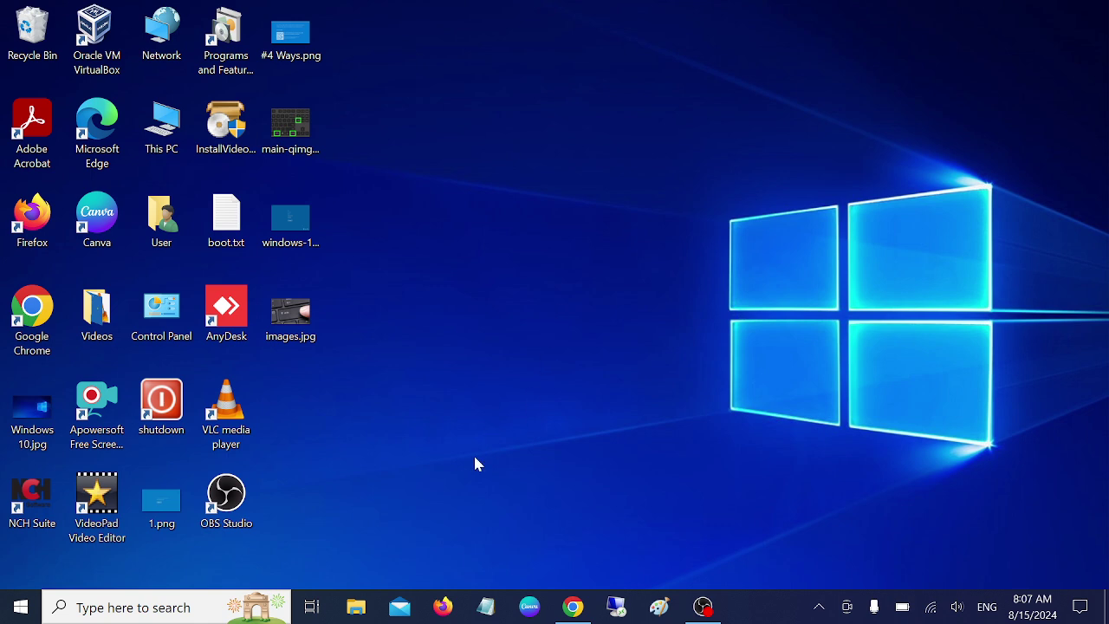
{"action": "left_click", "coordinate": [165, 608]}
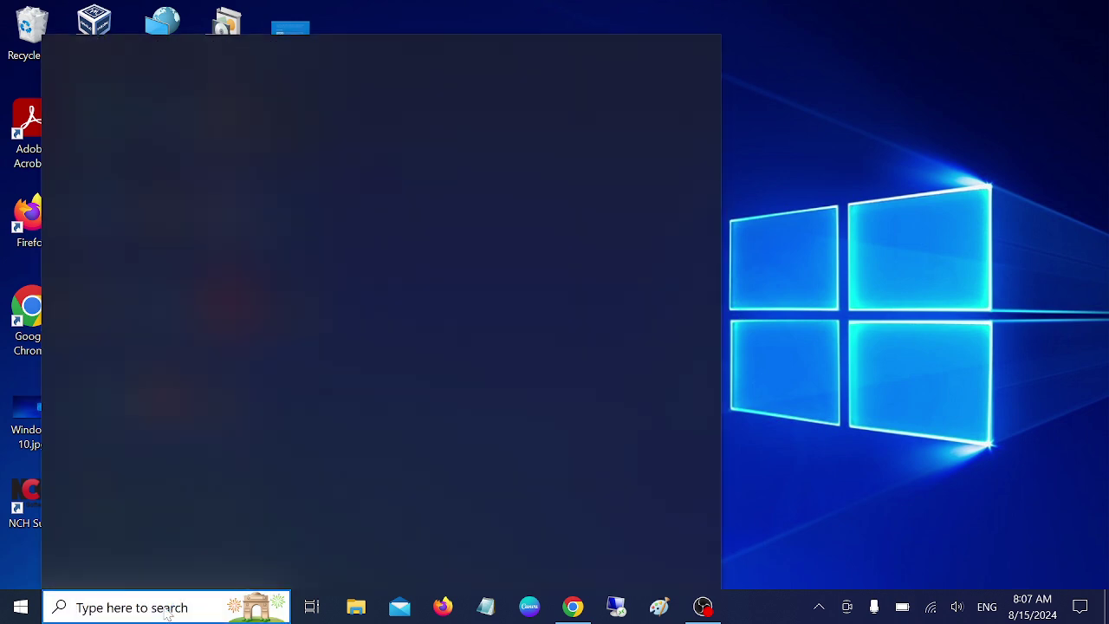
{"action": "type", "text": "check"}
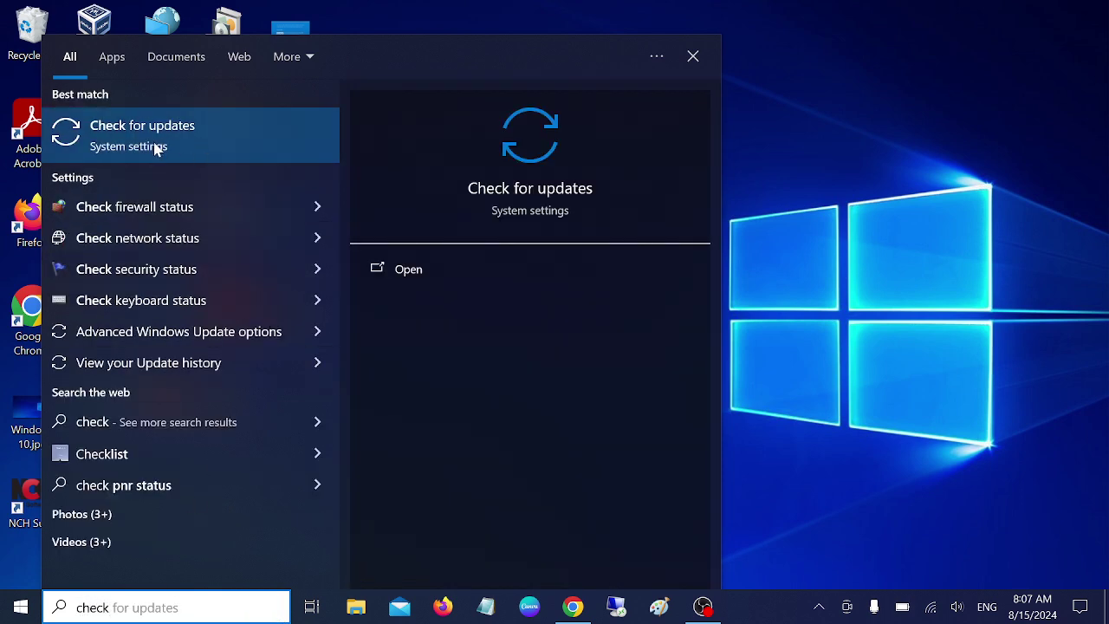
{"action": "left_click", "coordinate": [183, 143]}
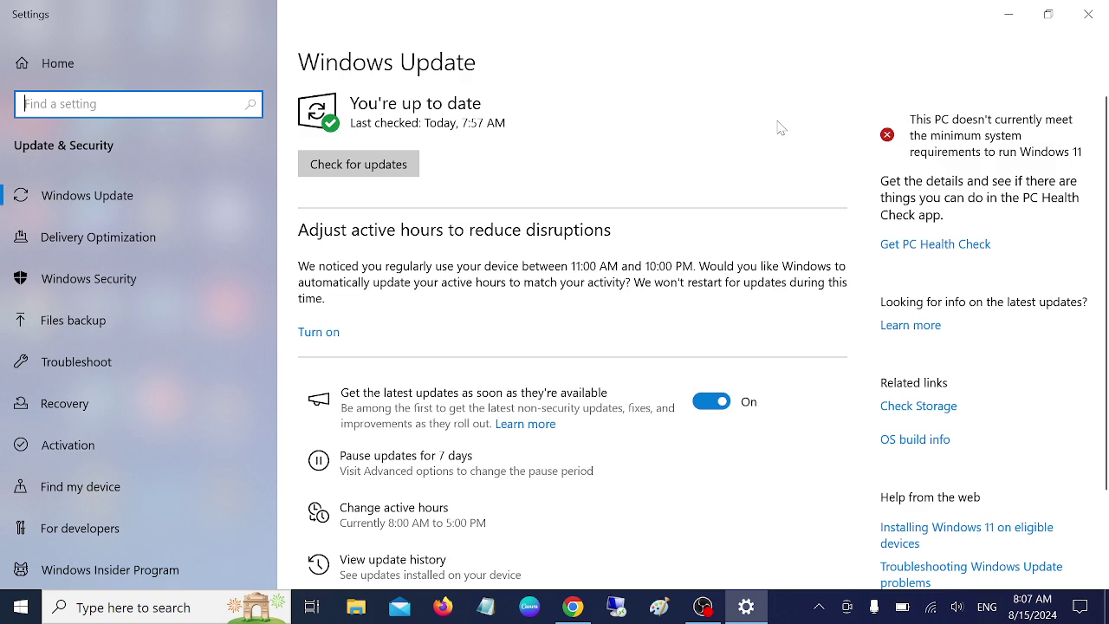
Reopen Settings from Start, view Bluetooth & other devices, then go back home.
{"action": "left_click", "coordinate": [1088, 17]}
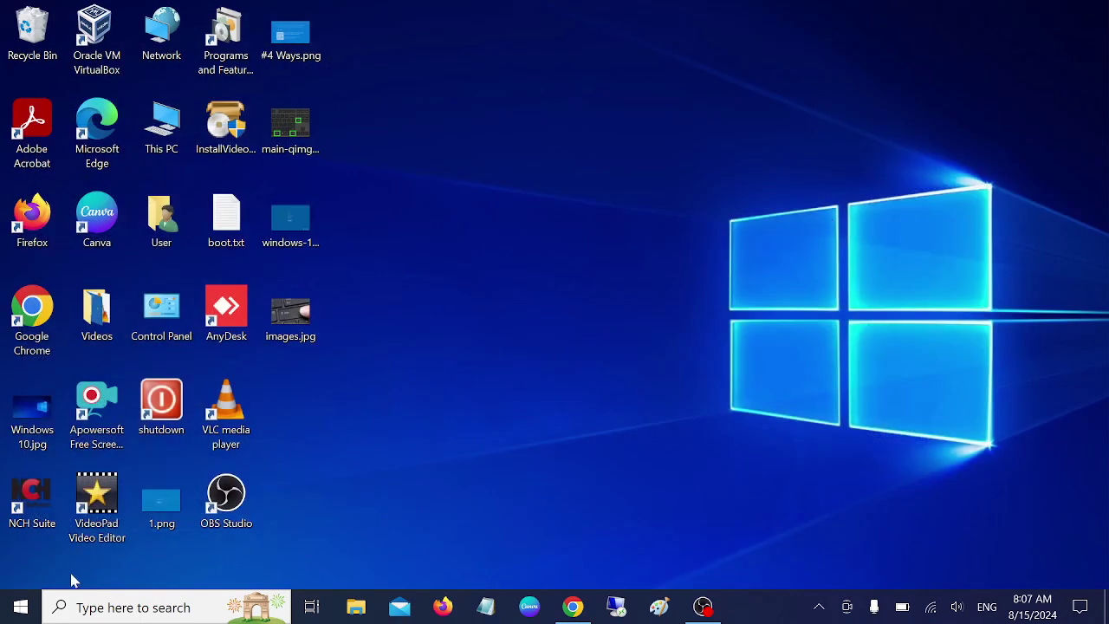
{"action": "left_click", "coordinate": [21, 613]}
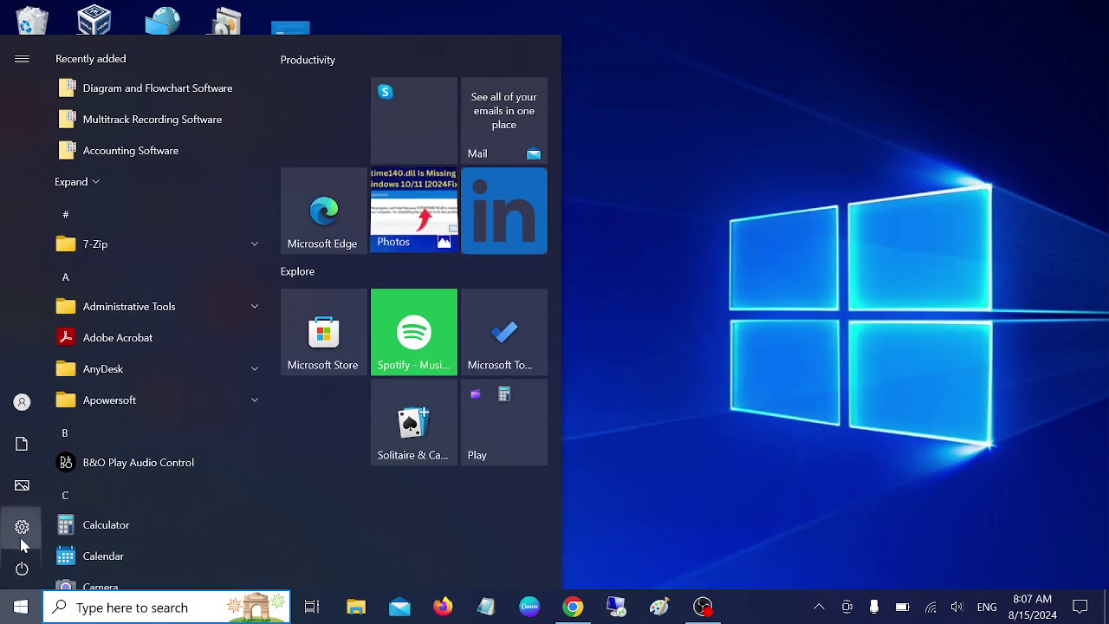
{"action": "left_click", "coordinate": [24, 530]}
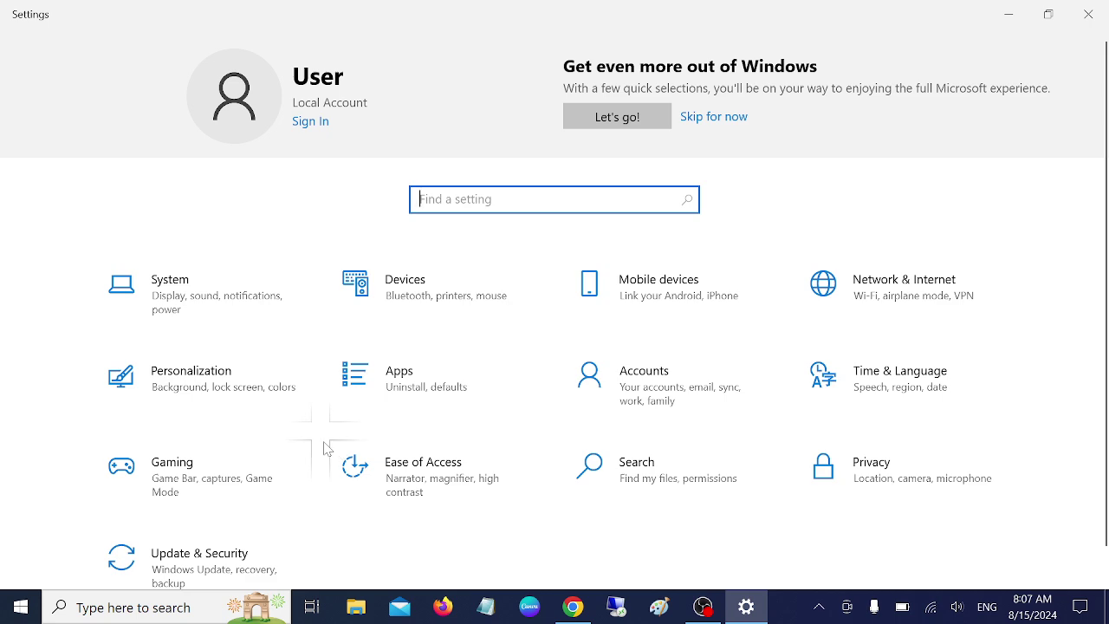
{"action": "scroll", "coordinate": [325, 446], "scroll_direction": "down", "scroll_amount": 1}
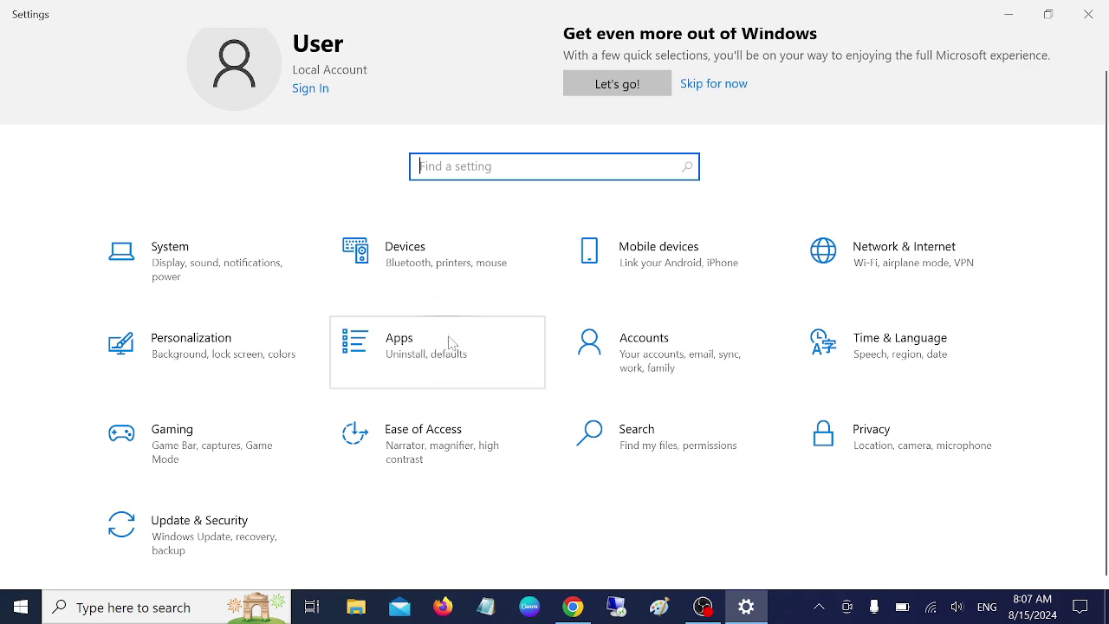
{"action": "left_click", "coordinate": [499, 287]}
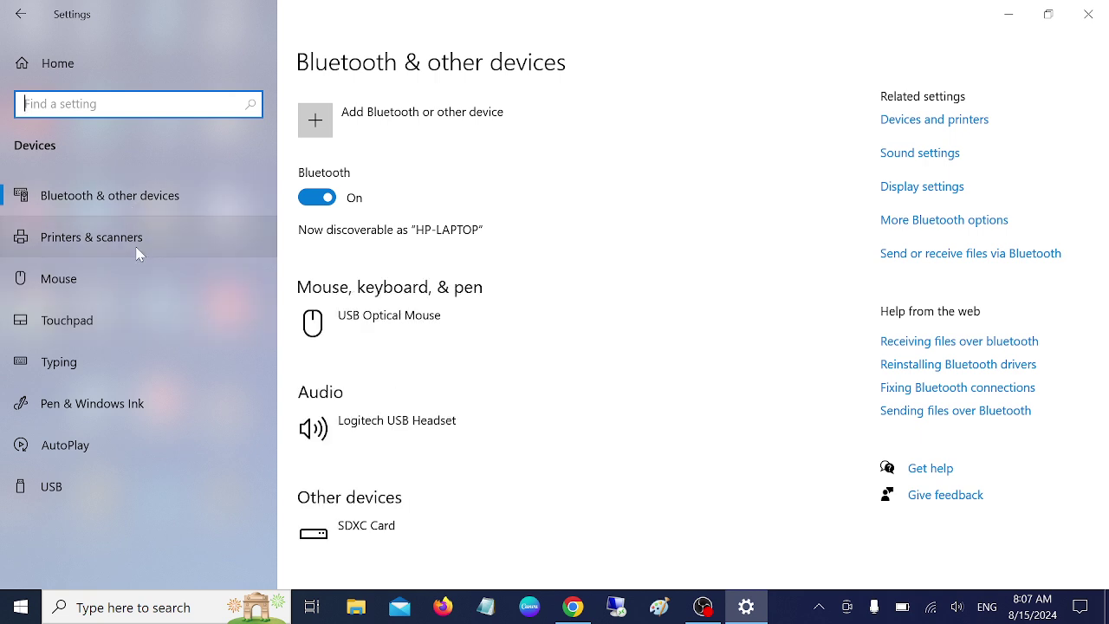
{"action": "left_click", "coordinate": [20, 13]}
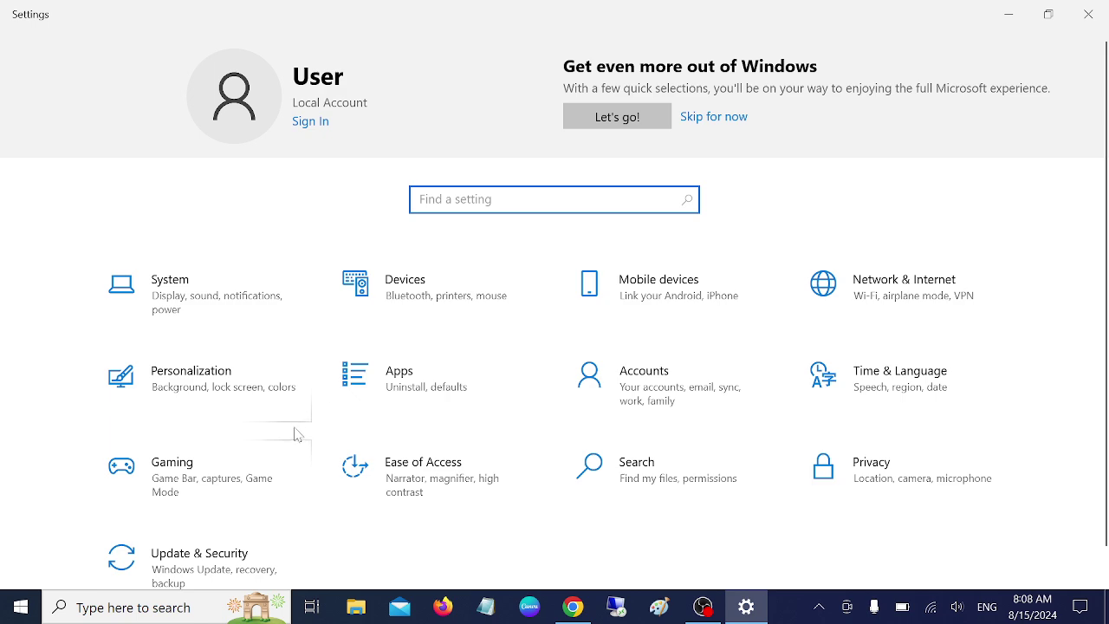
{"action": "scroll", "coordinate": [317, 439], "scroll_direction": "down", "scroll_amount": 1}
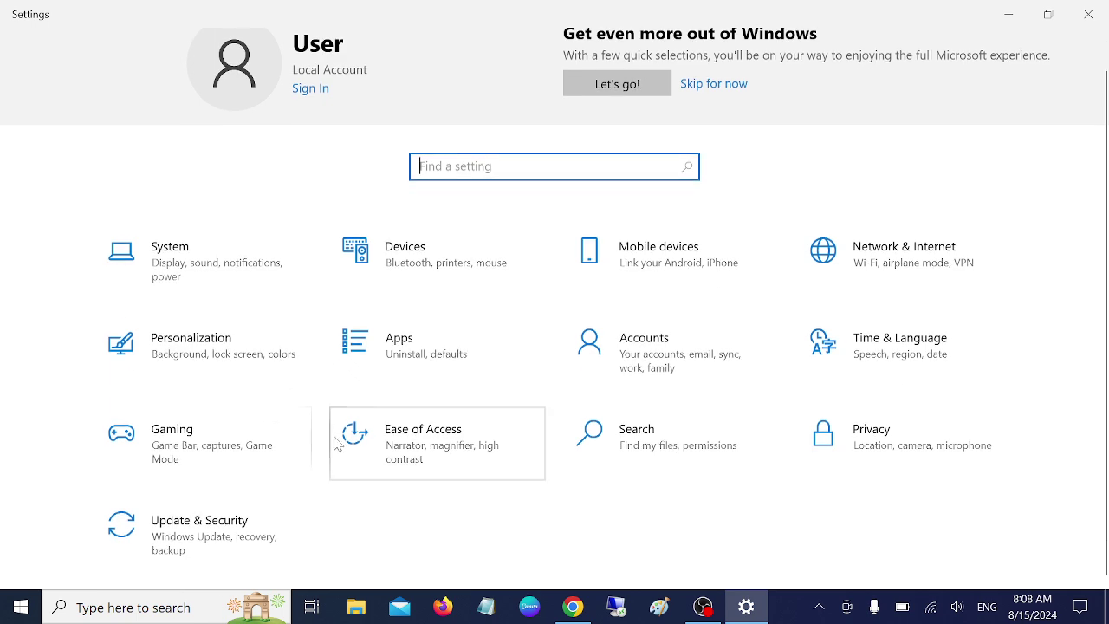
Go to Ease of Access and open its Keyboard page.
{"action": "left_click", "coordinate": [450, 449]}
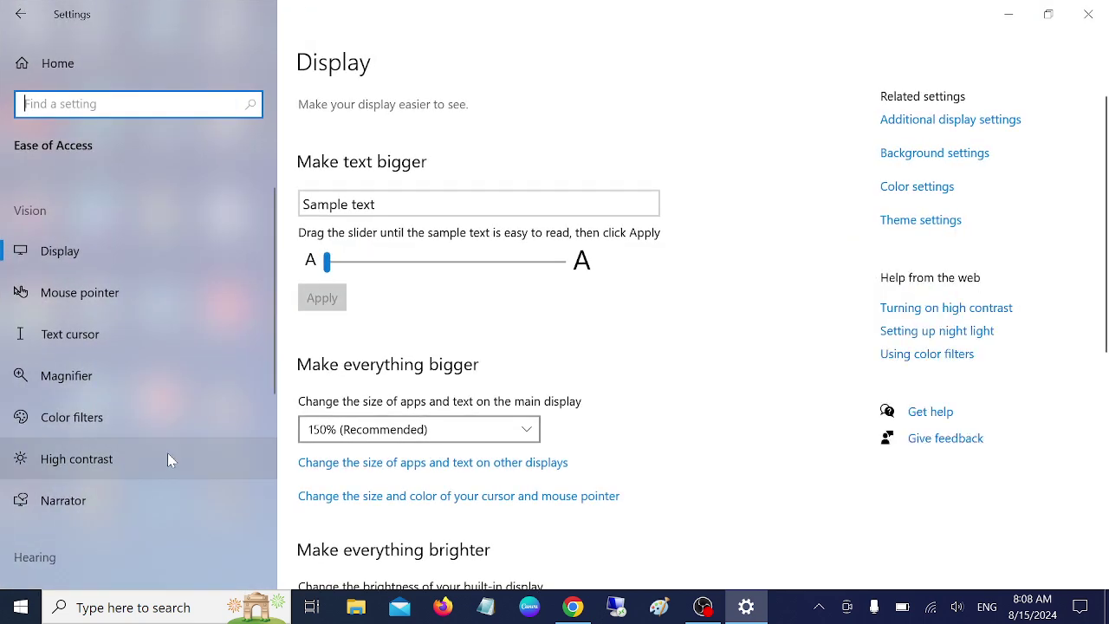
{"action": "scroll", "coordinate": [167, 452], "scroll_direction": "down", "scroll_amount": 4}
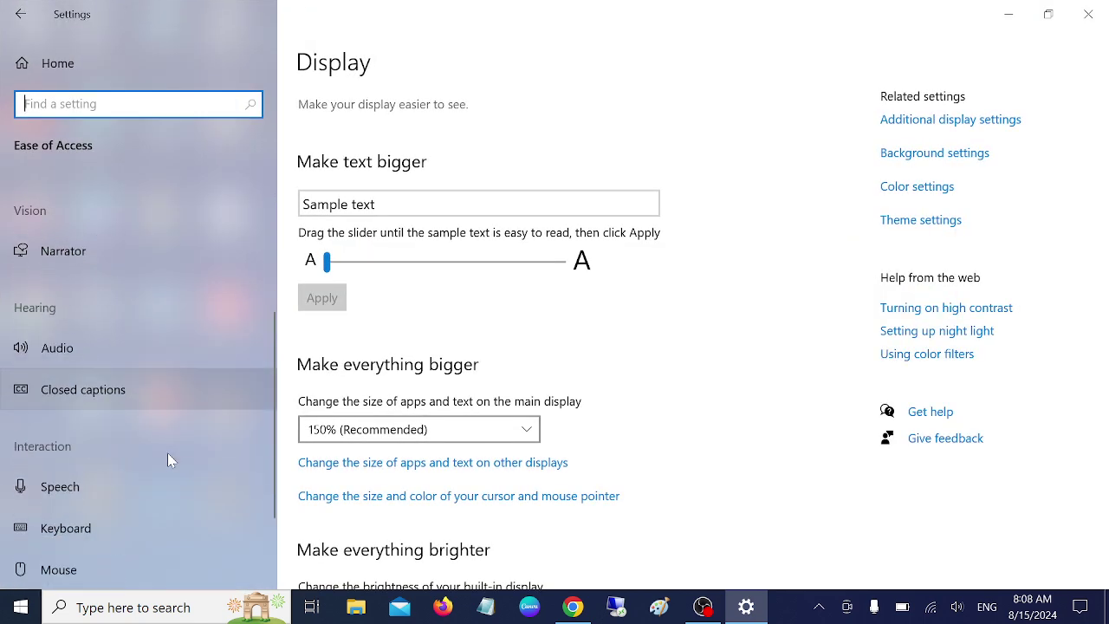
{"action": "scroll", "coordinate": [167, 452], "scroll_direction": "down", "scroll_amount": 2}
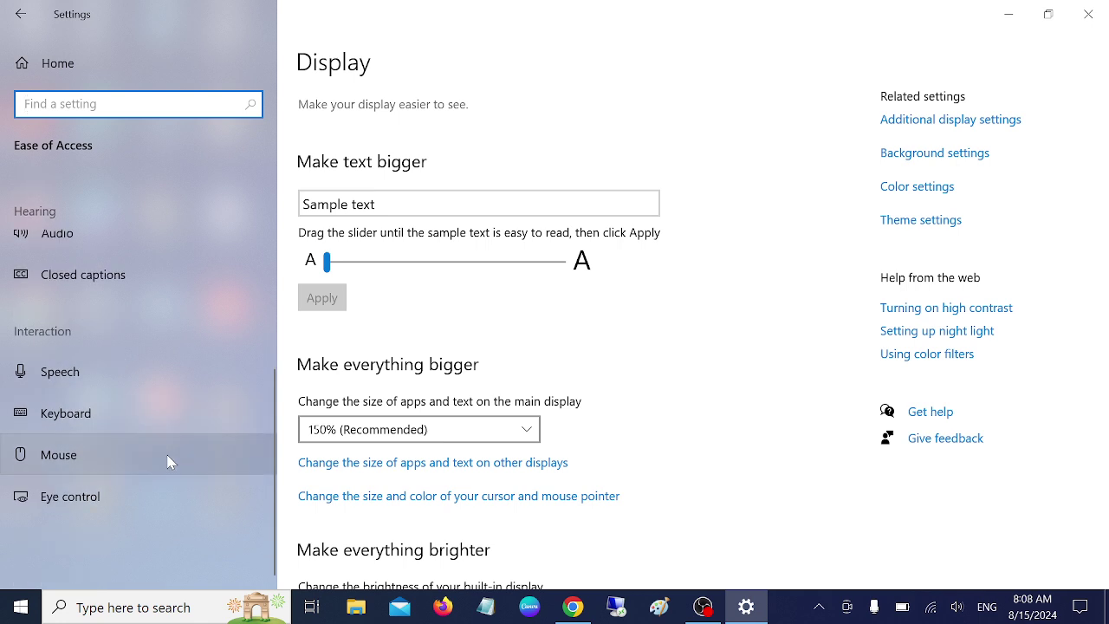
{"action": "left_click", "coordinate": [119, 428]}
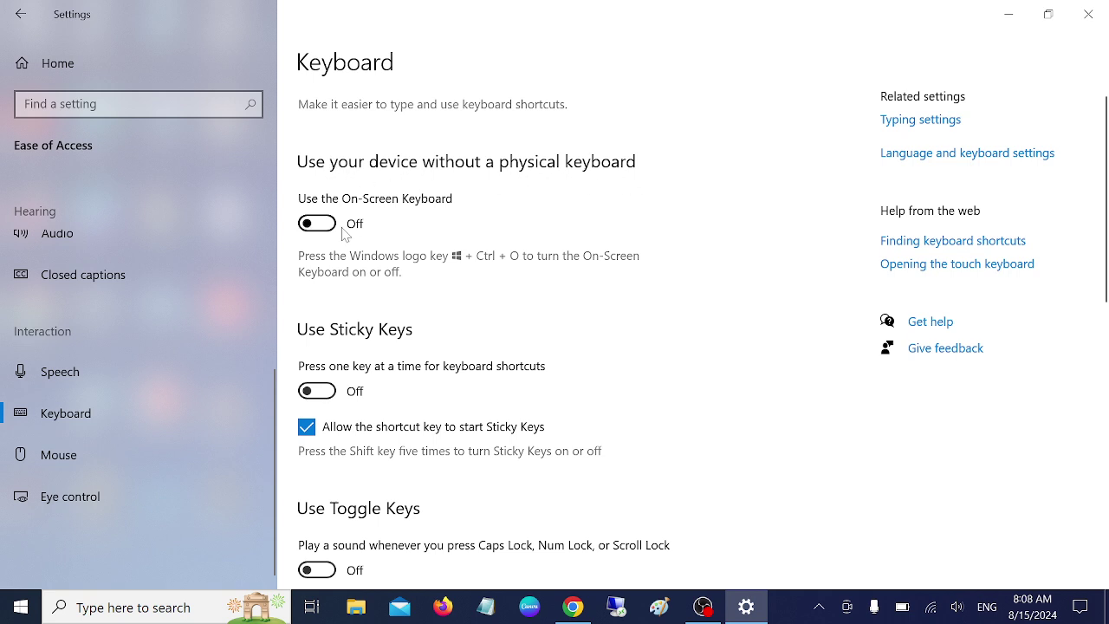
Turn on the On-Screen Keyboard, press two letters to test it, then close it.
{"action": "left_click", "coordinate": [318, 223]}
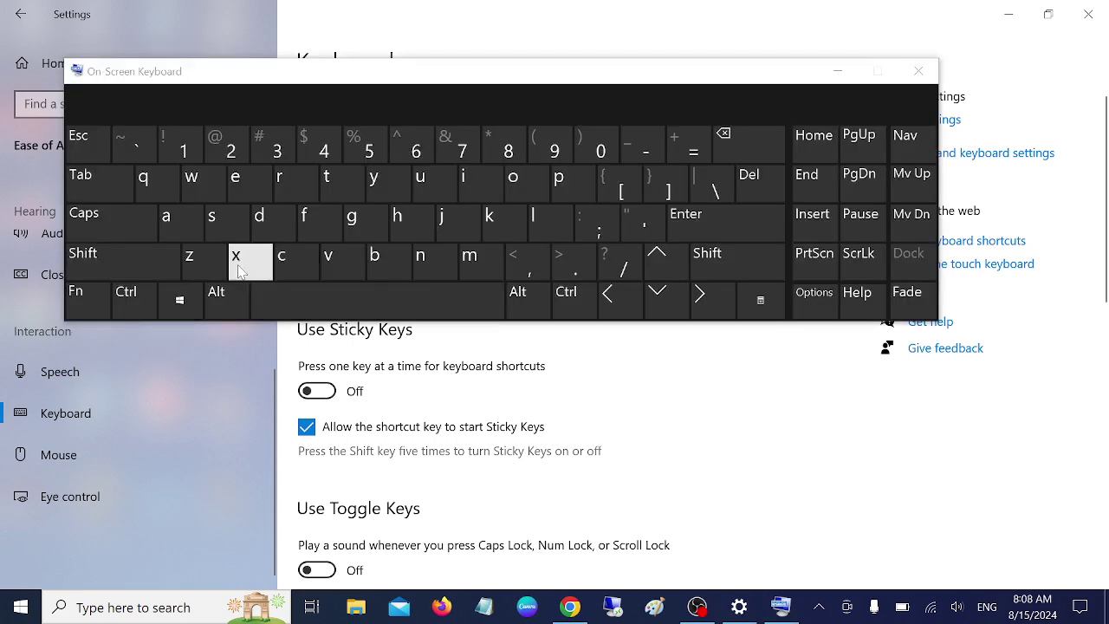
{"action": "left_click", "coordinate": [211, 215]}
{"action": "left_click", "coordinate": [544, 188]}
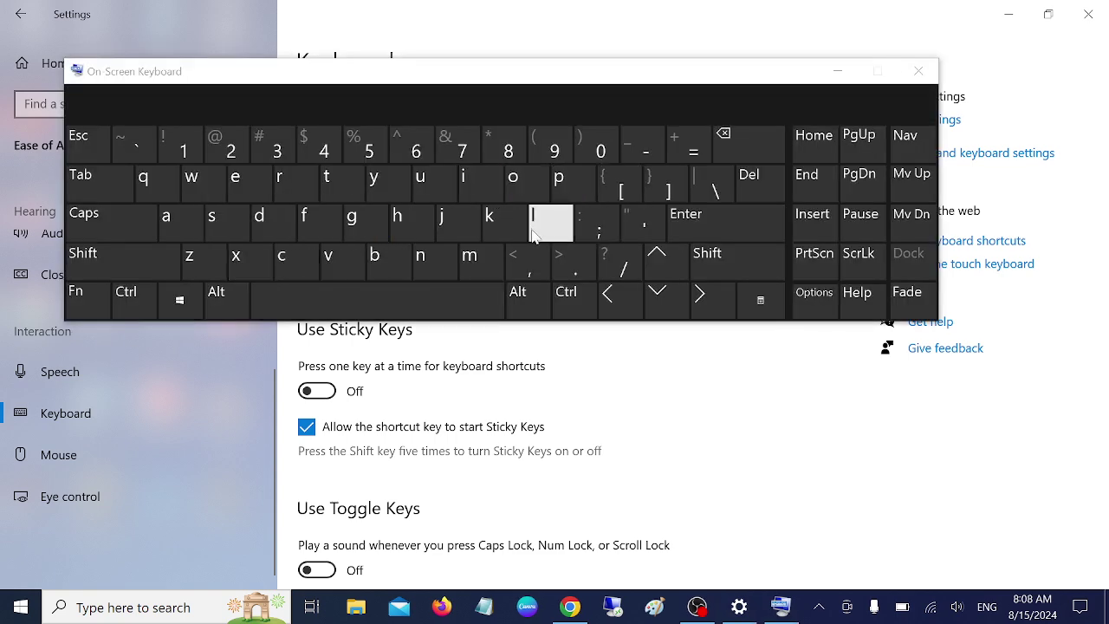
{"action": "left_click", "coordinate": [919, 70]}
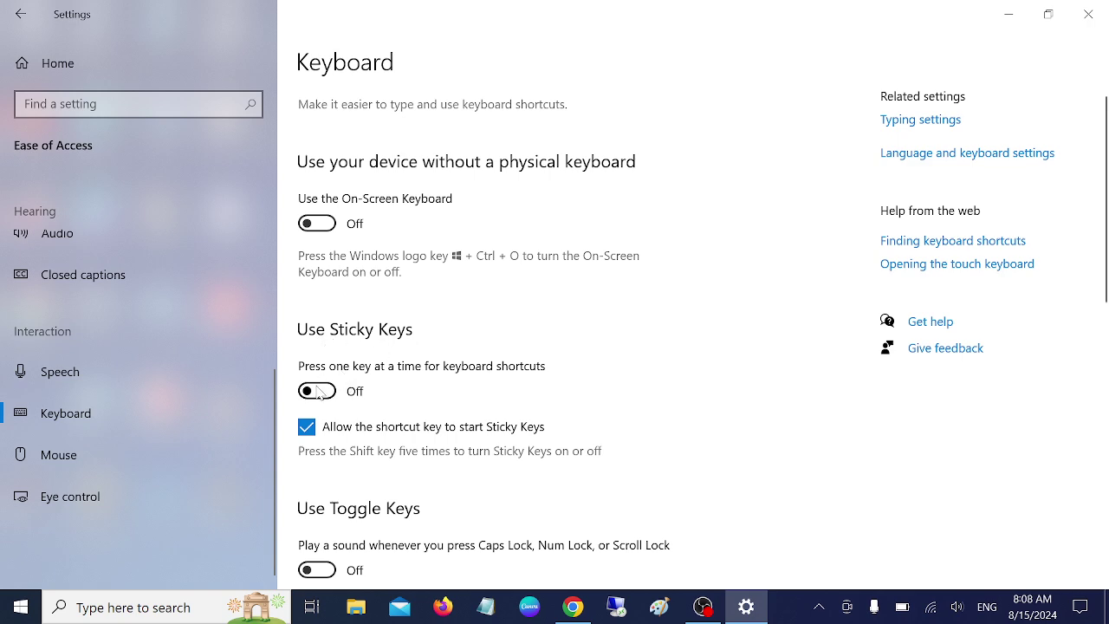
Switch Sticky Keys on and then back off.
{"action": "left_click", "coordinate": [317, 392]}
{"action": "scroll", "coordinate": [368, 395], "scroll_direction": "down", "scroll_amount": 2}
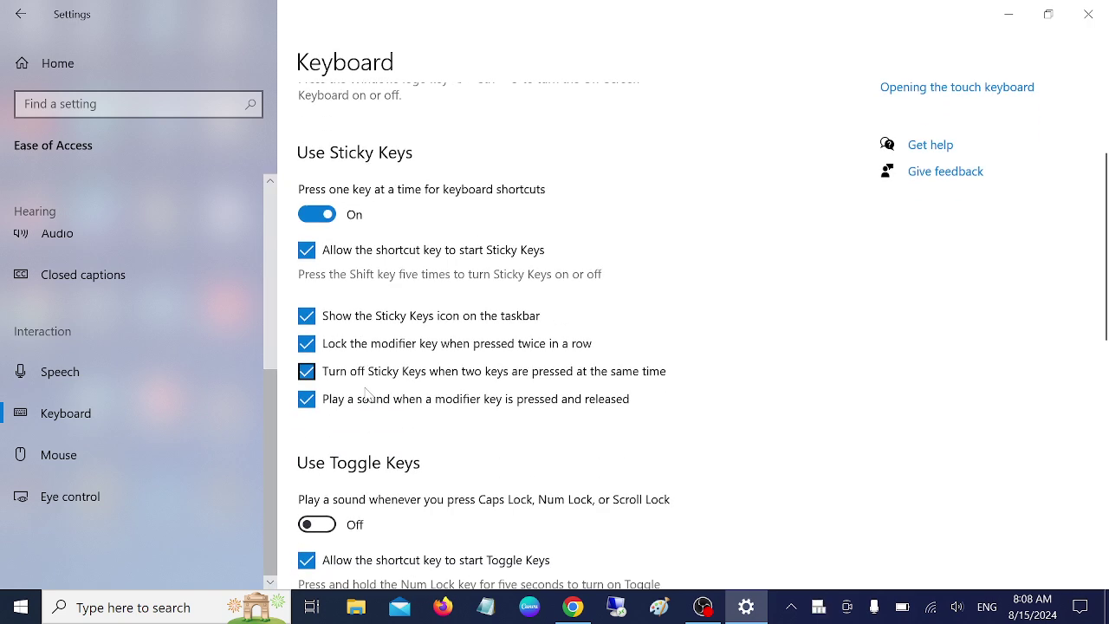
{"action": "scroll", "coordinate": [346, 299], "scroll_direction": "up", "scroll_amount": 1}
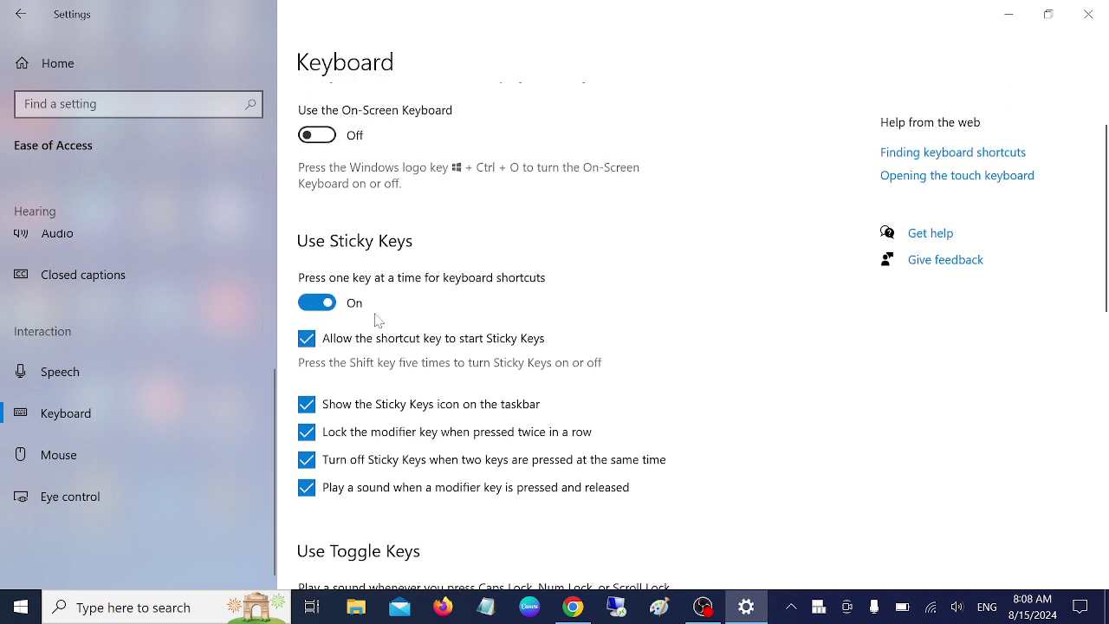
{"action": "left_click", "coordinate": [321, 305]}
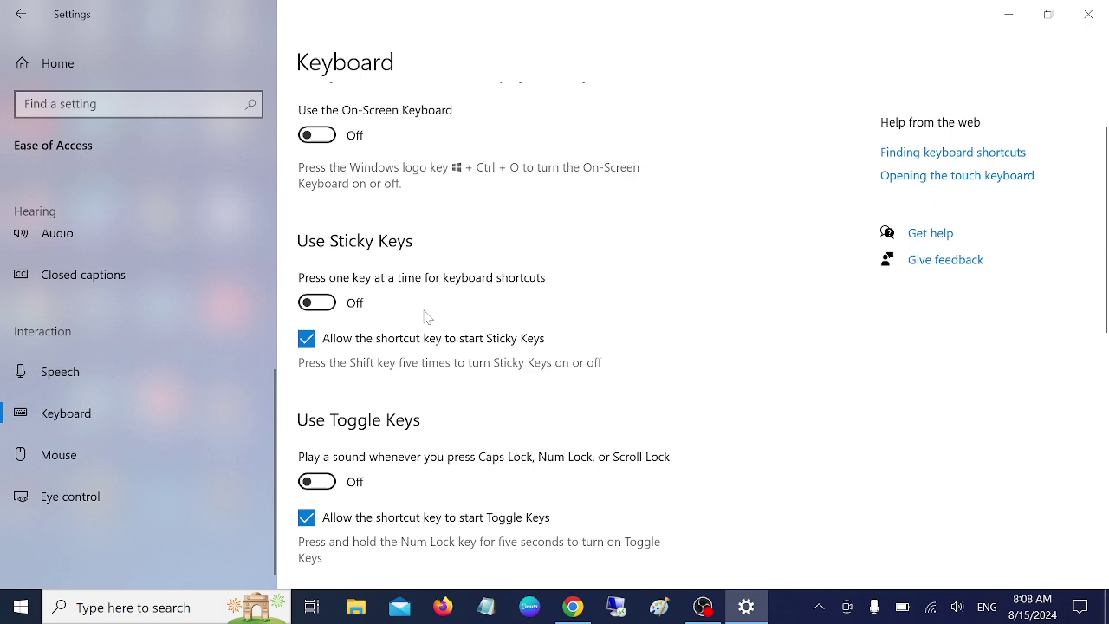
Scroll through the Keyboard page confirming Toggle Keys and Filter Keys are Off.
{"action": "scroll", "coordinate": [426, 318], "scroll_direction": "down", "scroll_amount": 2}
{"action": "scroll", "coordinate": [427, 318], "scroll_direction": "up", "scroll_amount": 3}
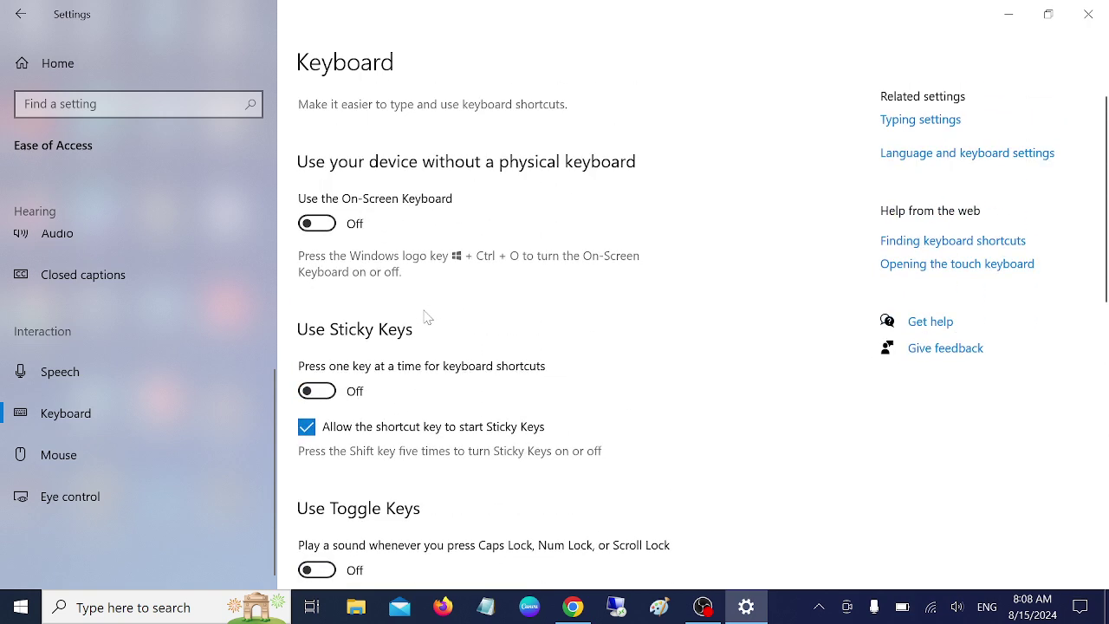
{"action": "scroll", "coordinate": [389, 307], "scroll_direction": "down", "scroll_amount": 3}
{"action": "scroll", "coordinate": [384, 305], "scroll_direction": "up", "scroll_amount": 3}
{"action": "scroll", "coordinate": [358, 341], "scroll_direction": "down", "scroll_amount": 1}
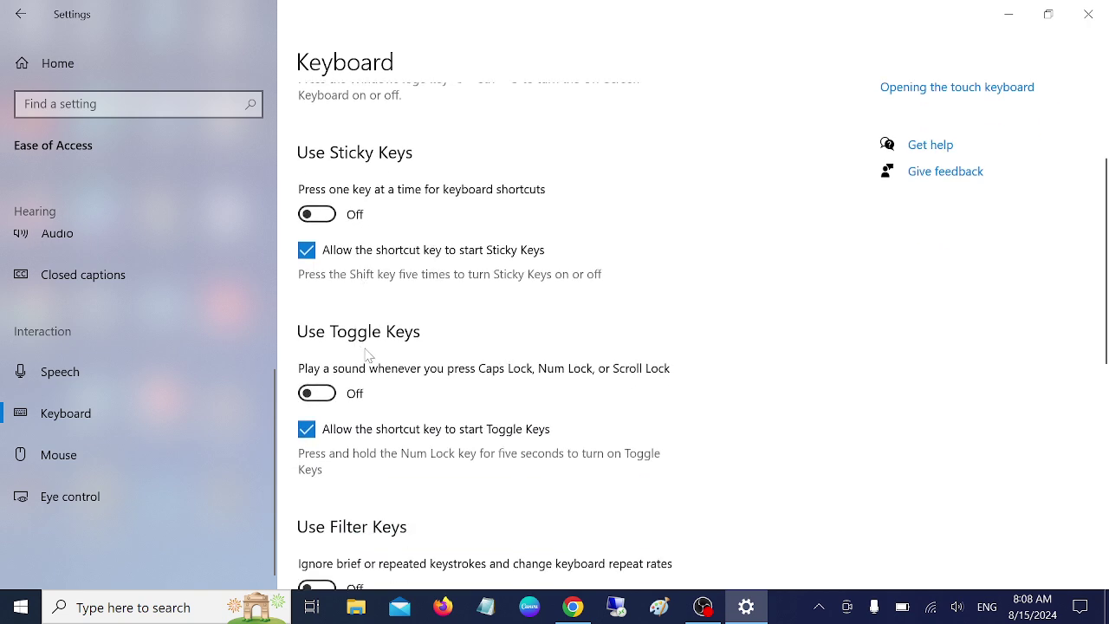
{"action": "scroll", "coordinate": [359, 351], "scroll_direction": "down", "scroll_amount": 2}
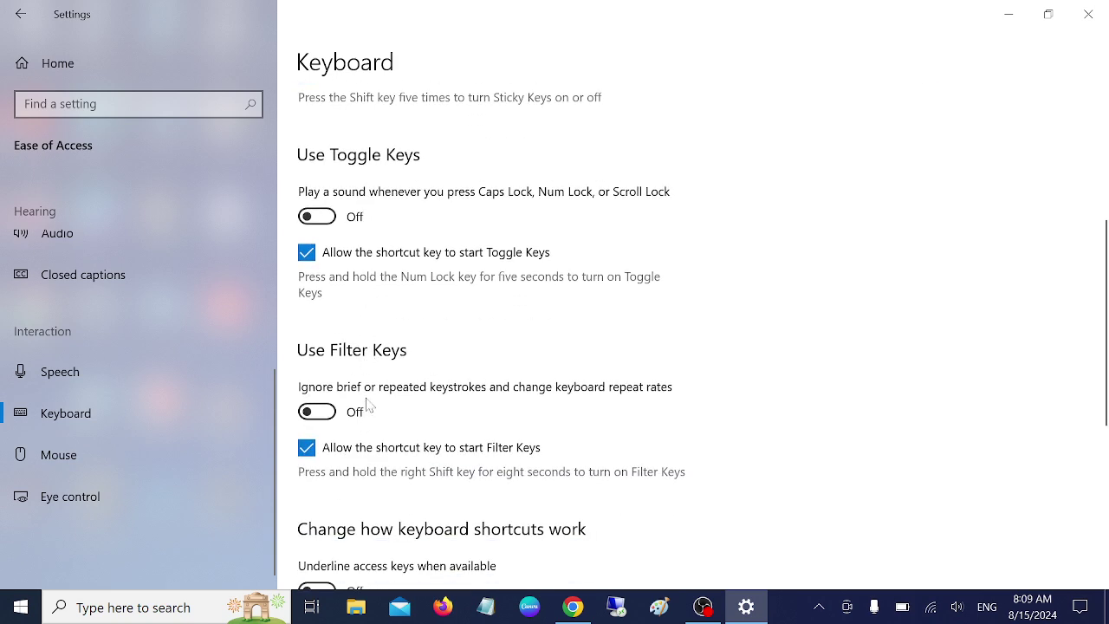
{"action": "scroll", "coordinate": [370, 437], "scroll_direction": "down", "scroll_amount": 2}
{"action": "scroll", "coordinate": [366, 411], "scroll_direction": "down", "scroll_amount": 3}
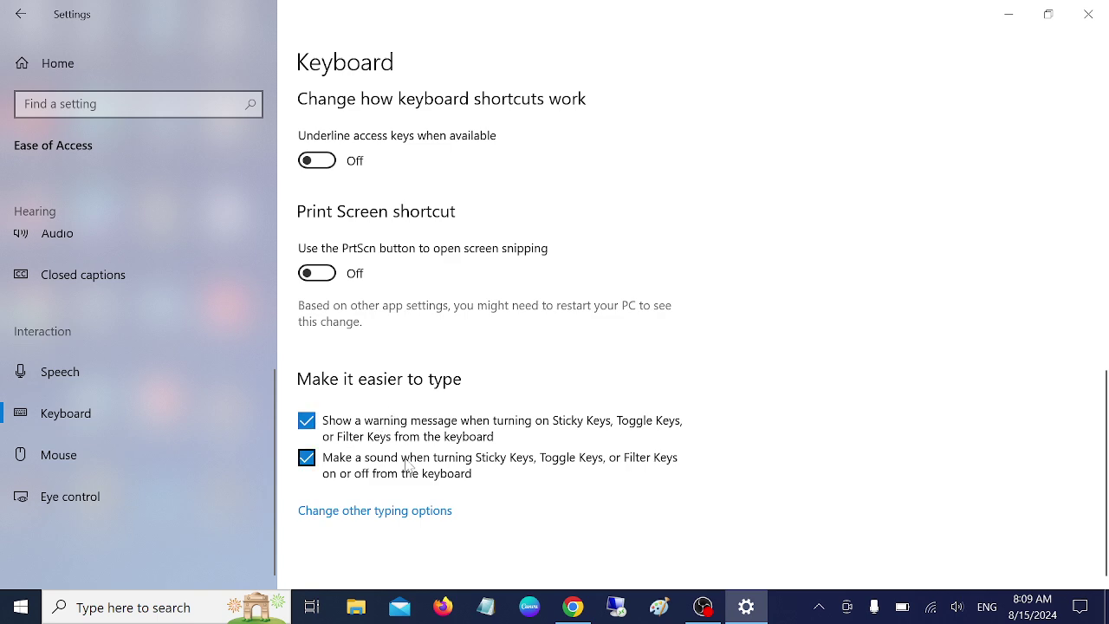
{"action": "scroll", "coordinate": [407, 455], "scroll_direction": "up", "scroll_amount": 1}
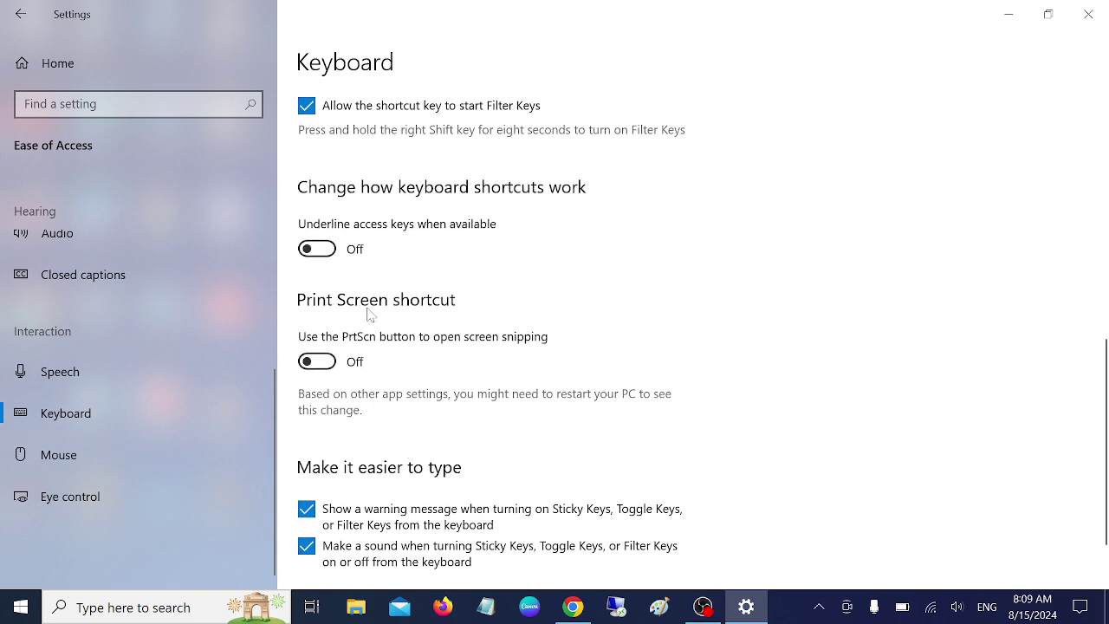
{"action": "scroll", "coordinate": [407, 364], "scroll_direction": "up", "scroll_amount": 2}
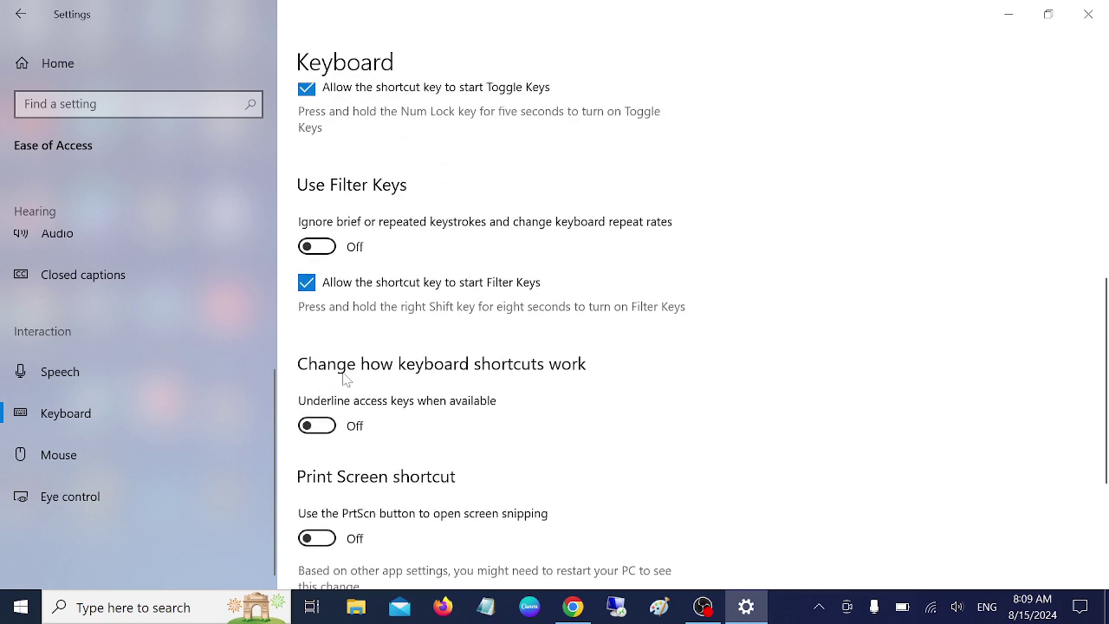
{"action": "scroll", "coordinate": [520, 383], "scroll_direction": "up", "scroll_amount": 1}
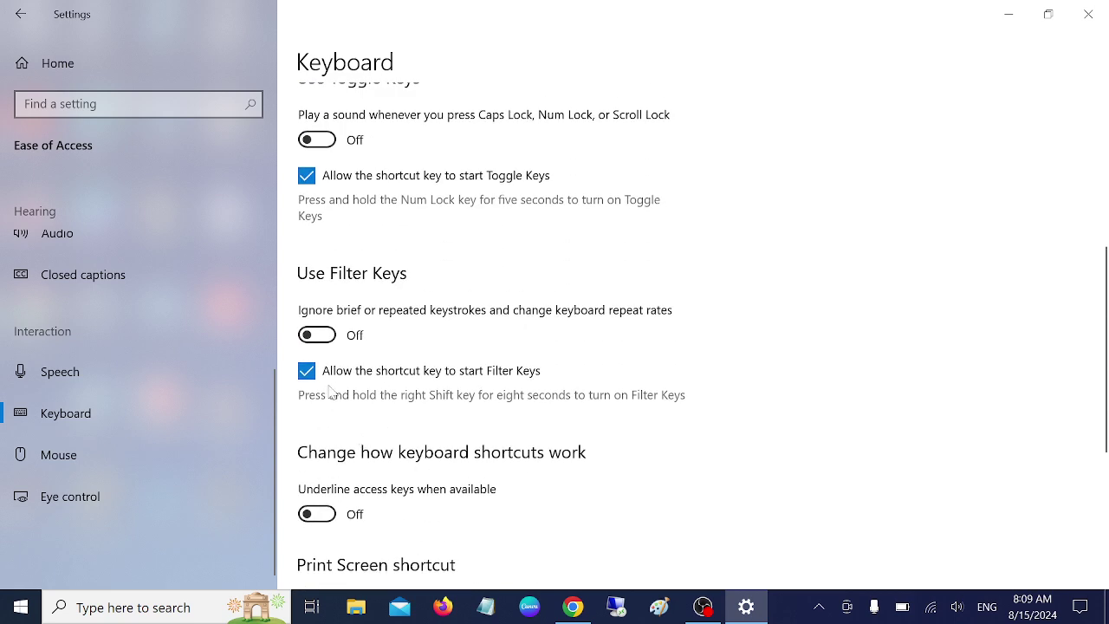
{"action": "scroll", "coordinate": [407, 367], "scroll_direction": "up", "scroll_amount": 2}
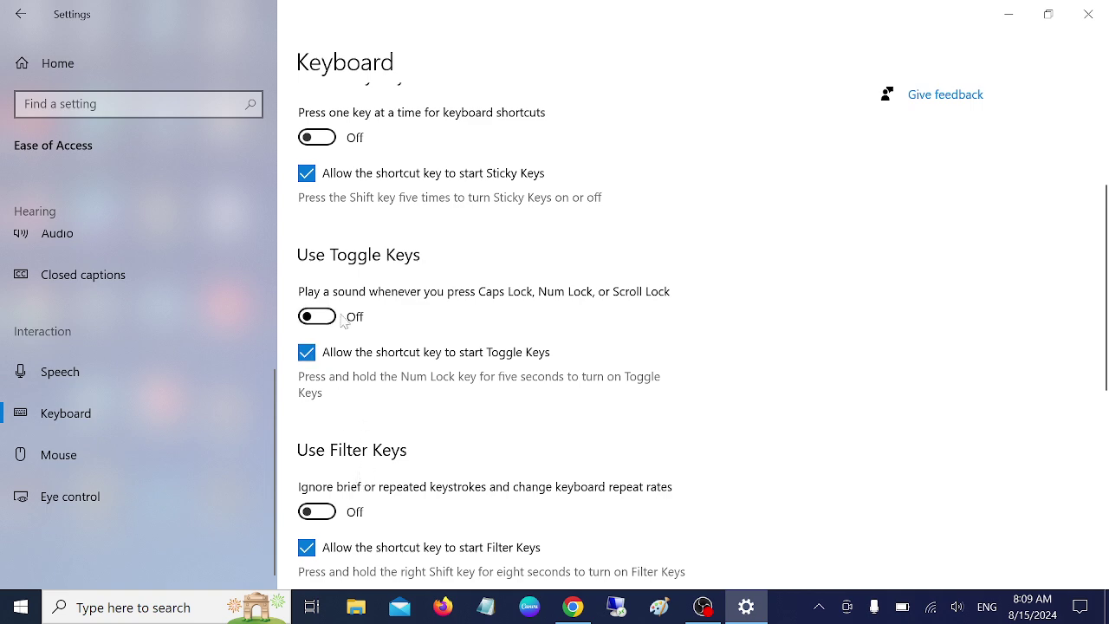
Close Settings and refresh the desktop from its right-click menu.
{"action": "left_click", "coordinate": [1088, 14]}
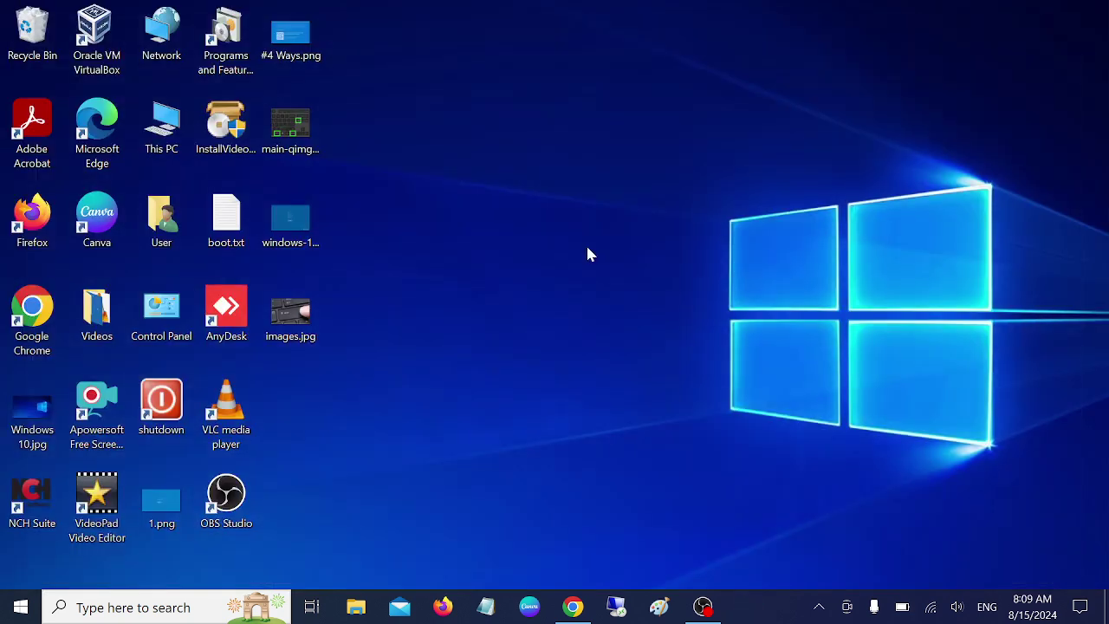
{"action": "right_click", "coordinate": [587, 247]}
{"action": "left_click", "coordinate": [494, 299]}
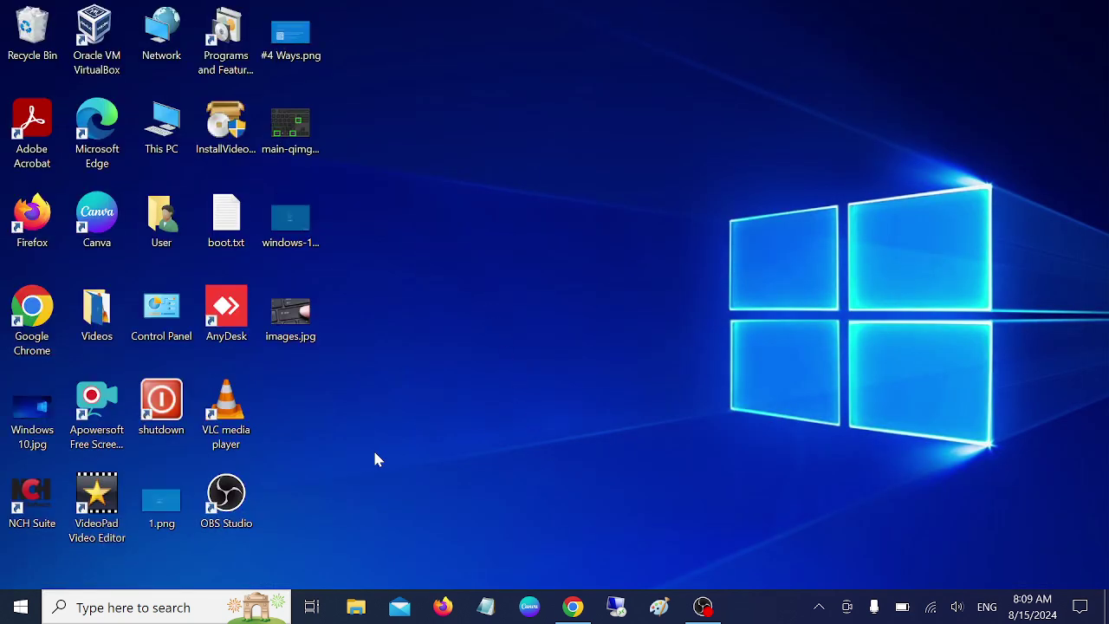